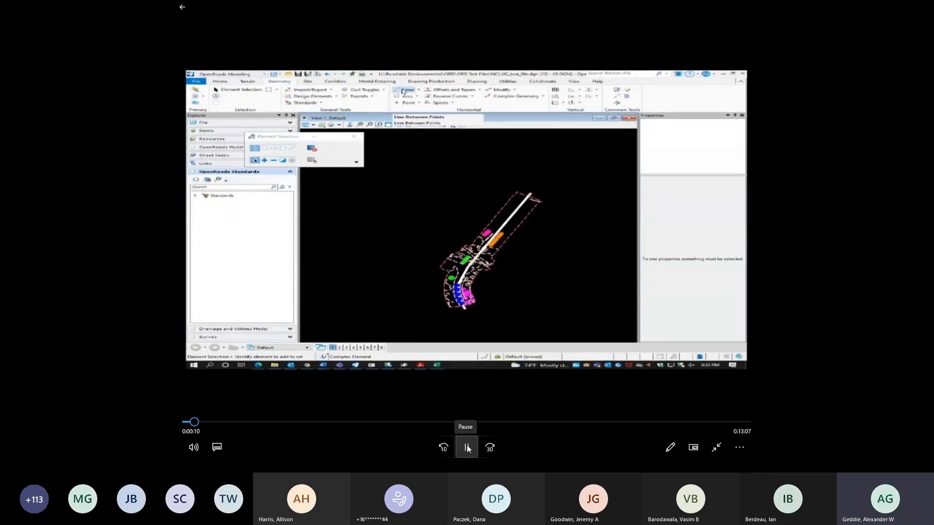
pyautogui.click(467, 448)
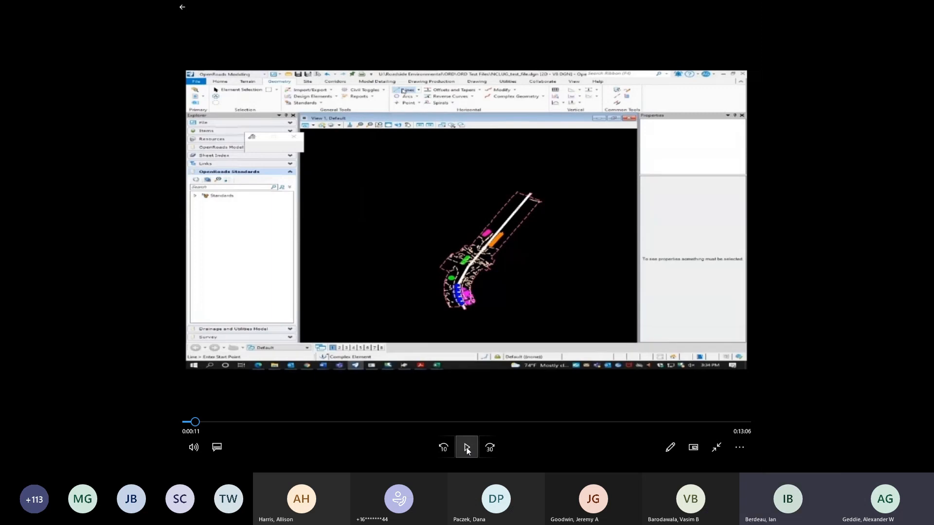
pyautogui.click(468, 448)
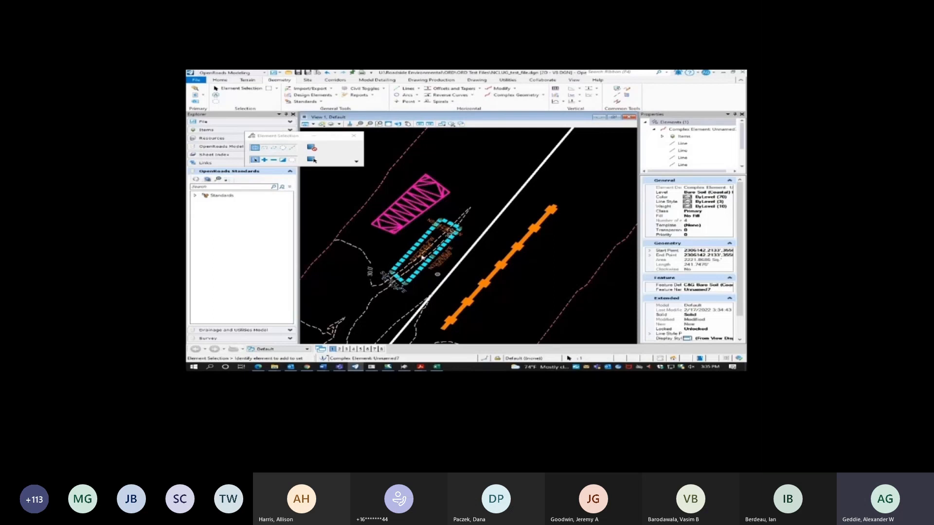
# - Start the Point tool with the C&G Coir Fiber Wattle with PAM feature definition from the Dams > Wattle group
pyautogui.click(407, 102)
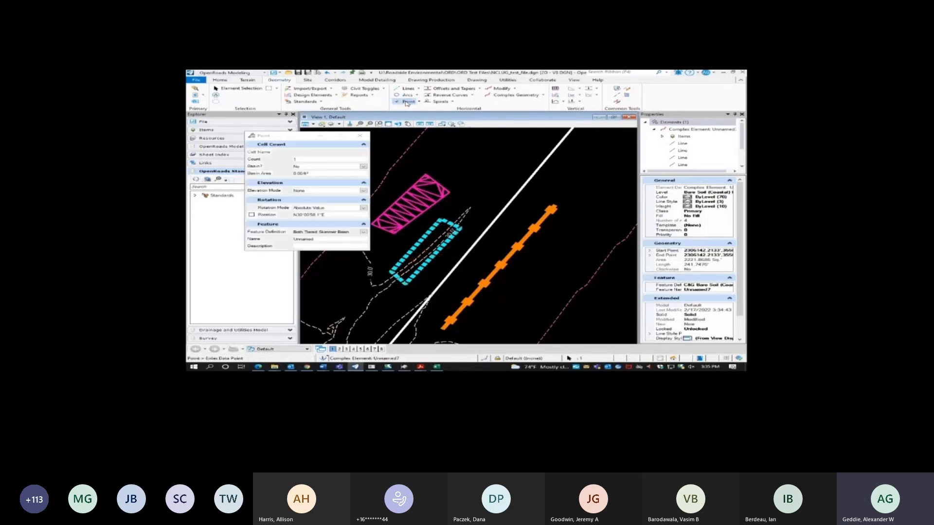
pyautogui.click(363, 232)
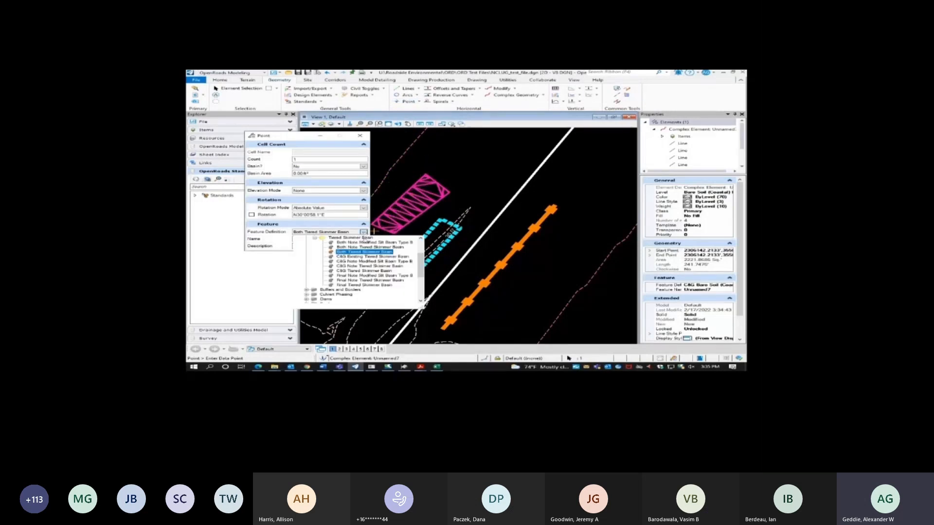
pyautogui.scroll(3, 377, 274)
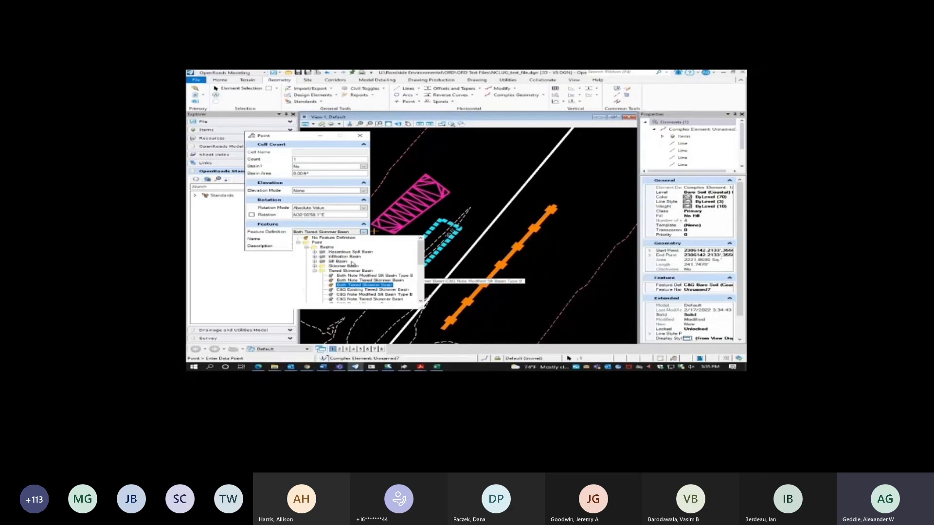
pyautogui.scroll(-4, 349, 272)
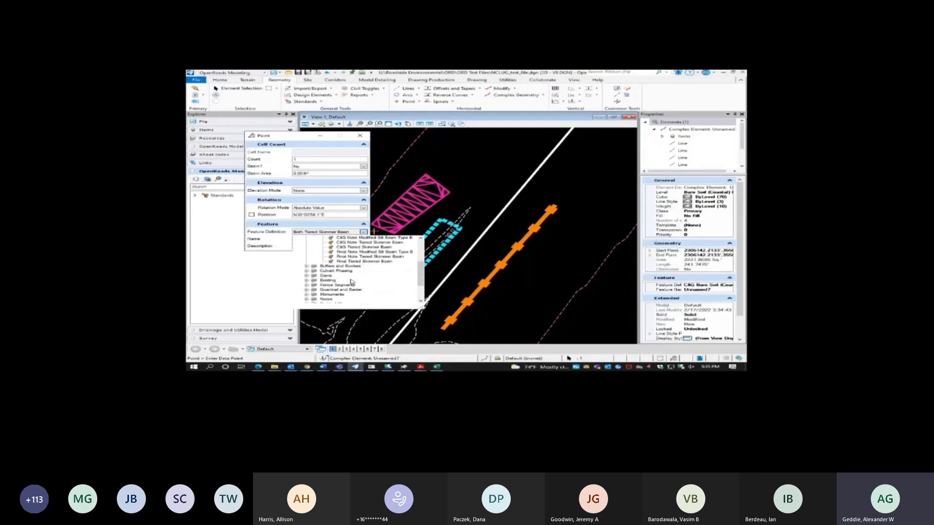
pyautogui.scroll(-3, 352, 275)
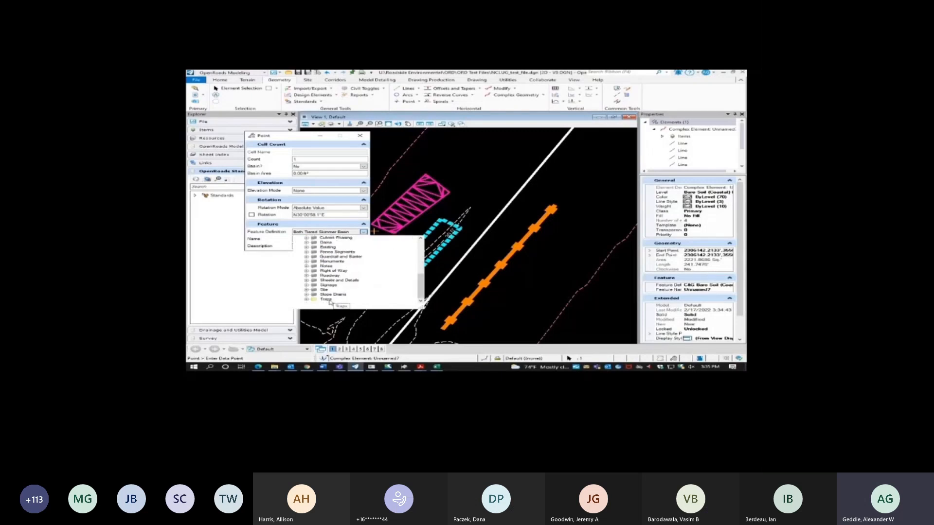
pyautogui.scroll(7, 340, 291)
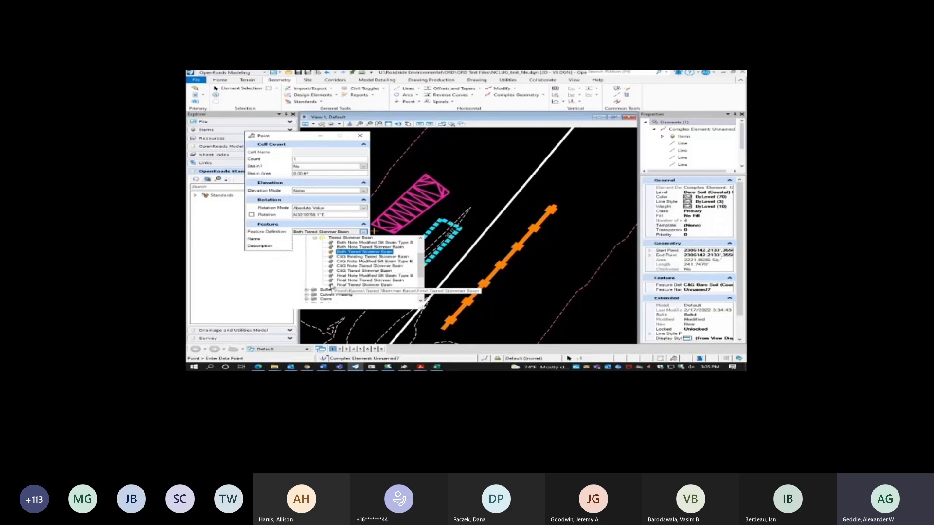
pyautogui.scroll(-2, 326, 298)
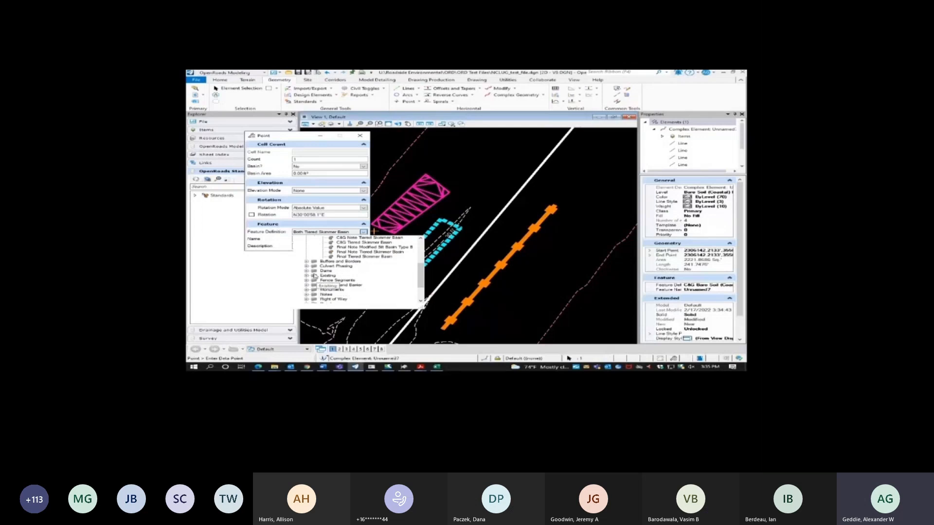
pyautogui.click(306, 271)
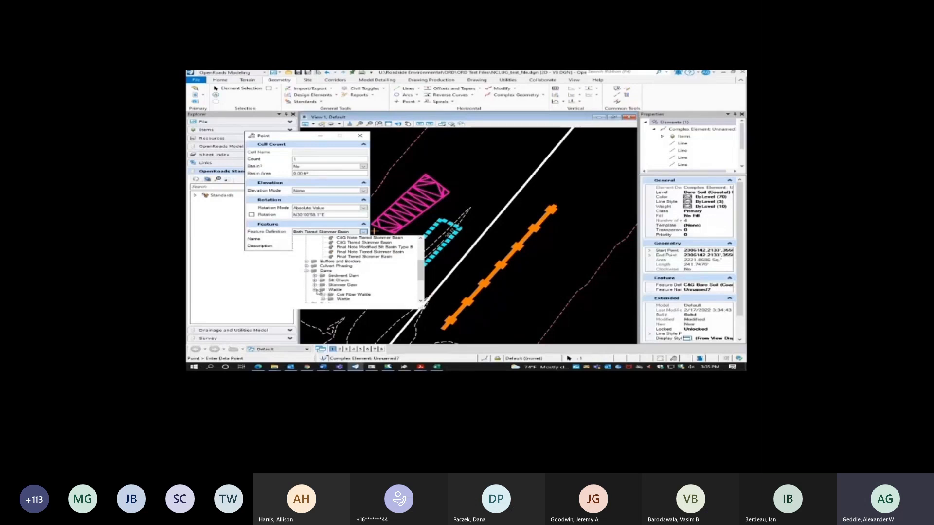
pyautogui.click(315, 289)
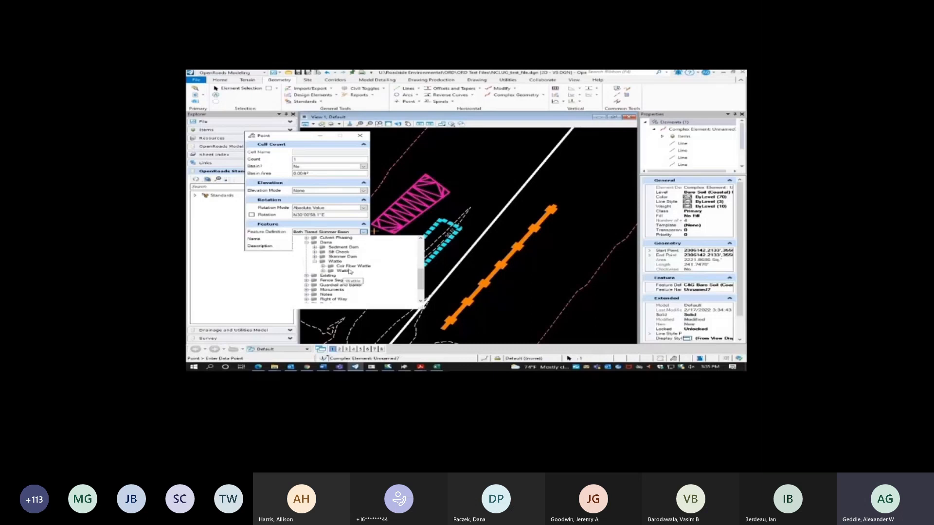
pyautogui.click(322, 266)
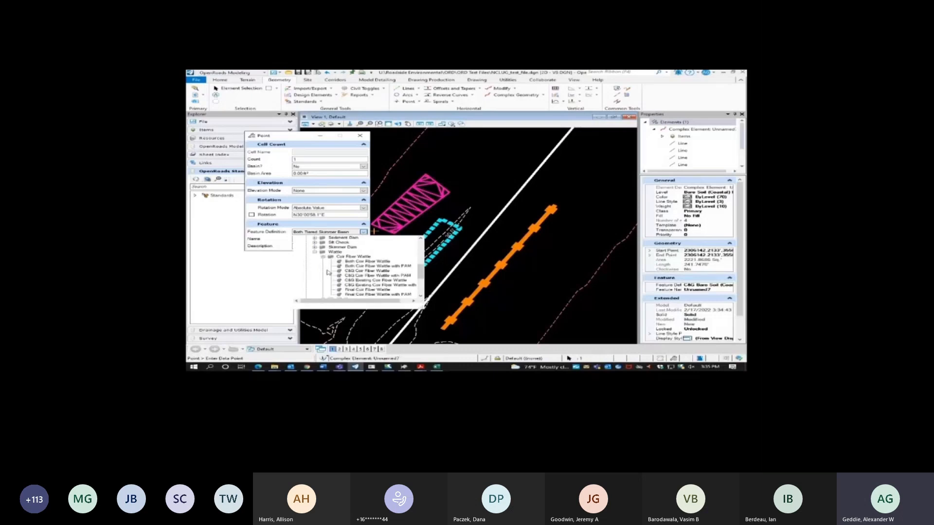
pyautogui.click(361, 275)
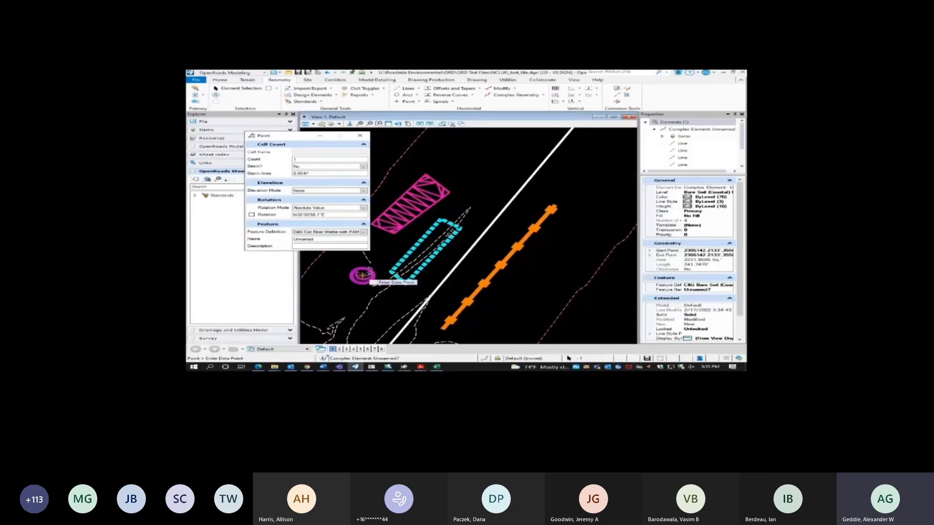
# - Place two coir fiber wattle points, one on each side of the white alignment, rotating the upper one to about N38°E
pyautogui.click(562, 253)
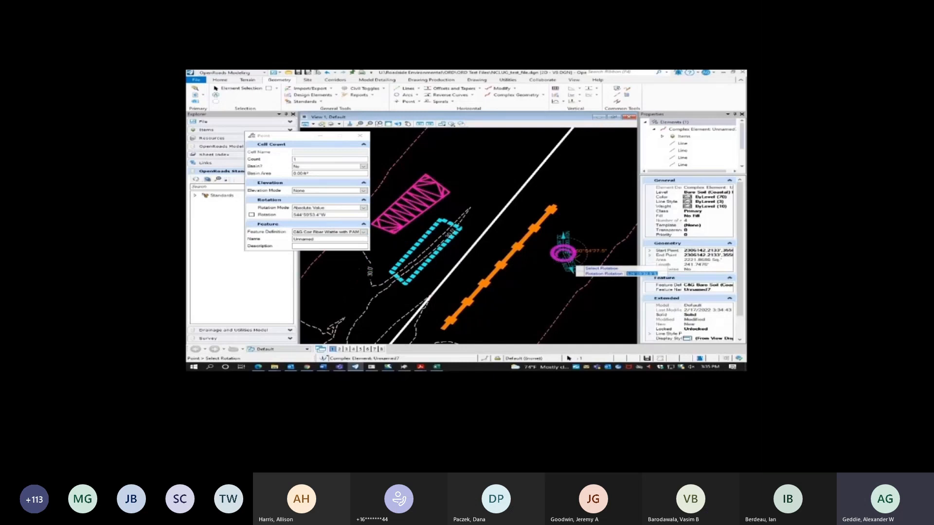
pyautogui.click(580, 231)
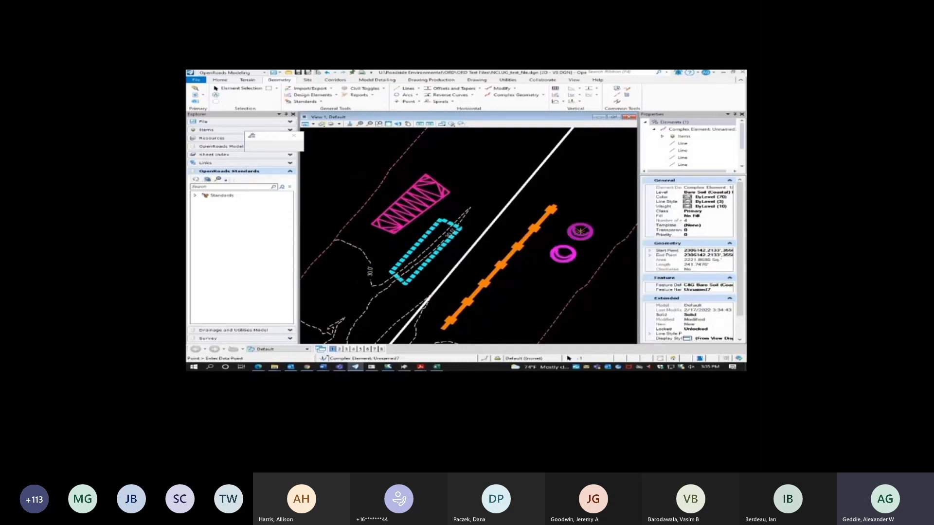
pyautogui.click(480, 191)
pyautogui.click(506, 178)
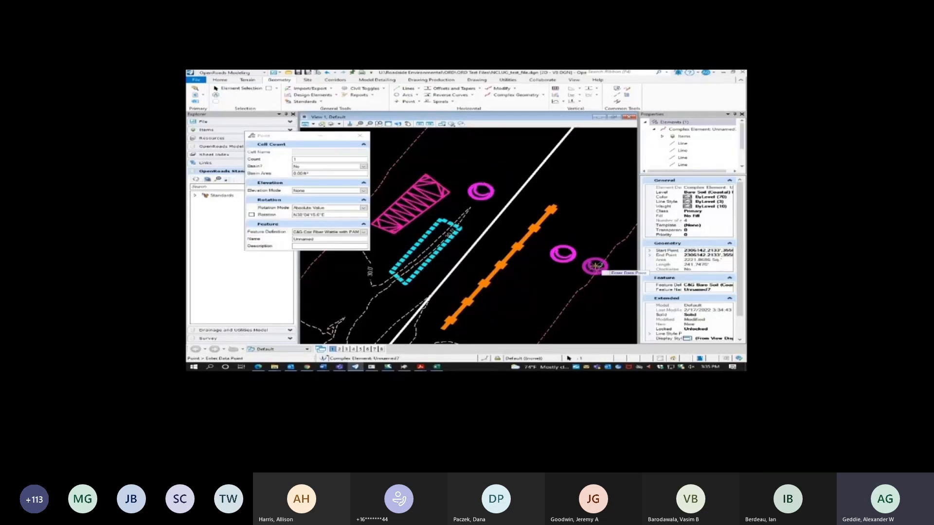
pyautogui.press('Escape')
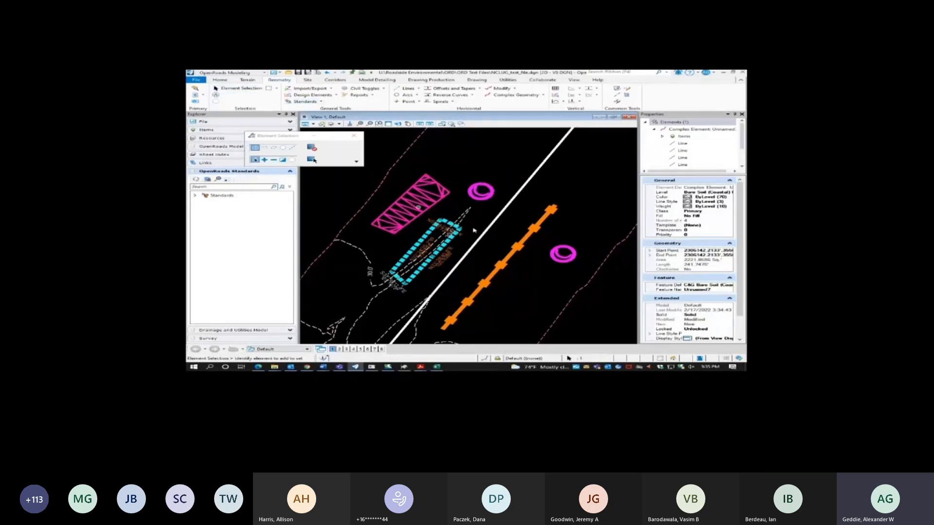
# - Change the feature definition of the wattle beside the magenta hatched area to Final Coir Fiber Wattle
pyautogui.click(486, 194)
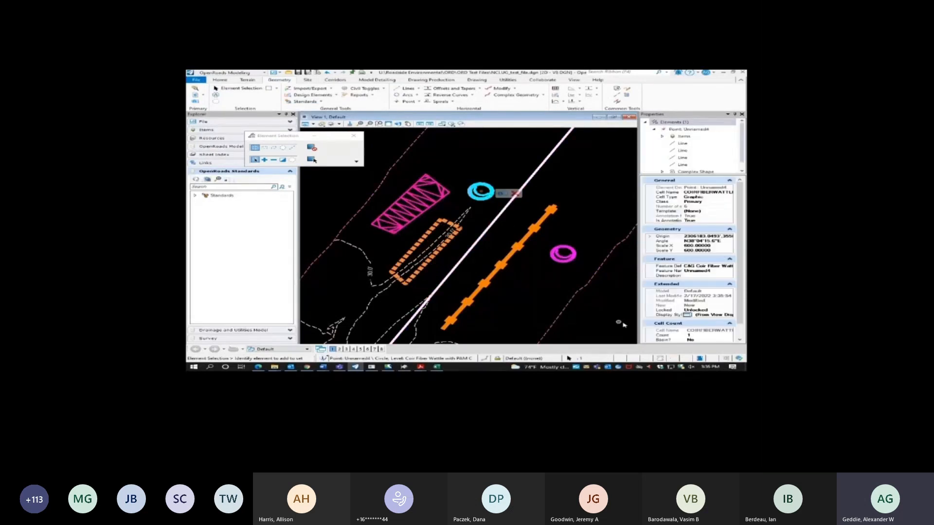
pyautogui.click(723, 267)
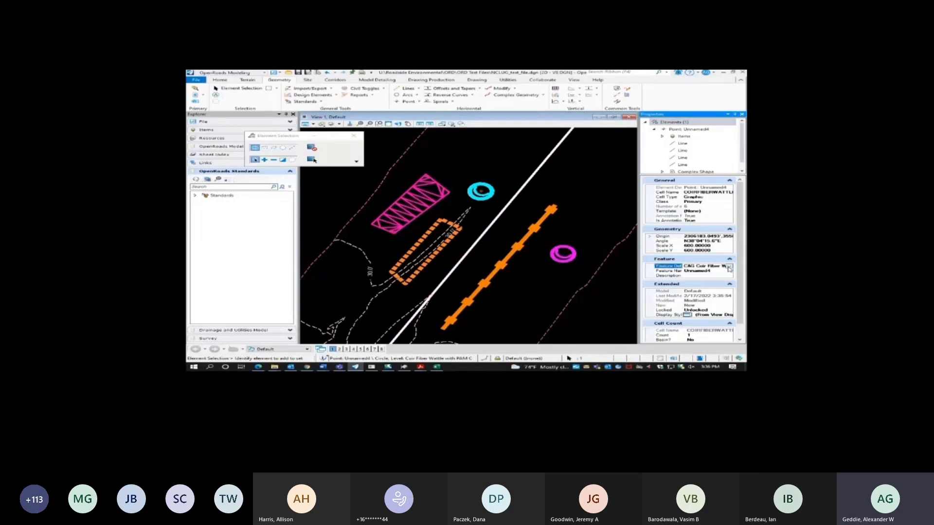
pyautogui.click(729, 266)
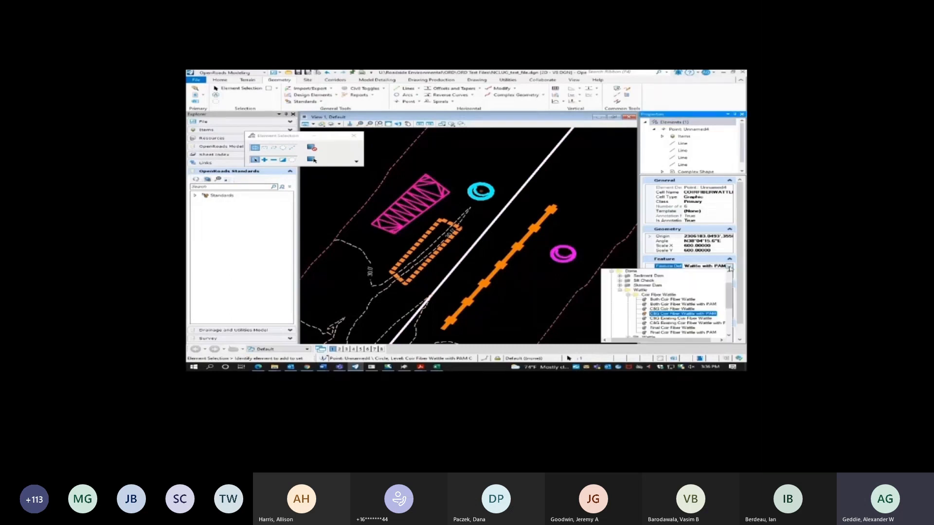
pyautogui.click(672, 328)
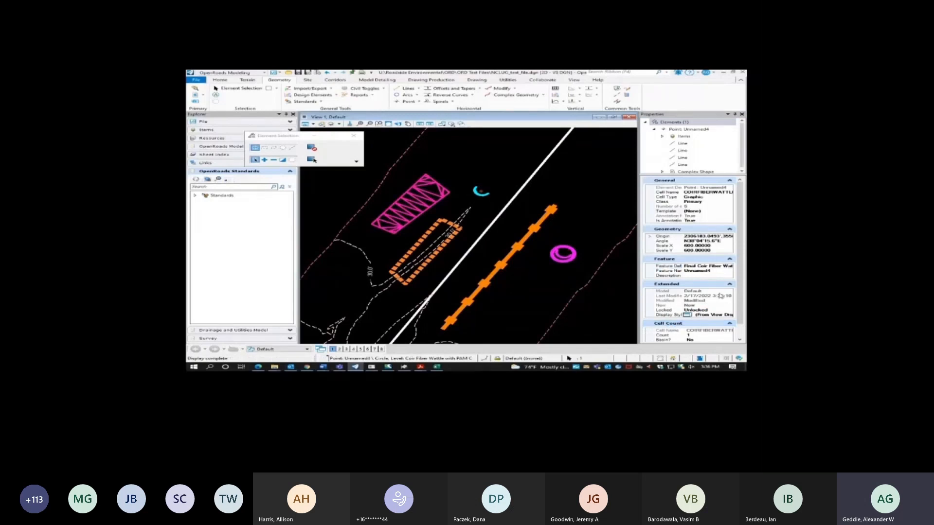
pyautogui.scroll(-1, 720, 295)
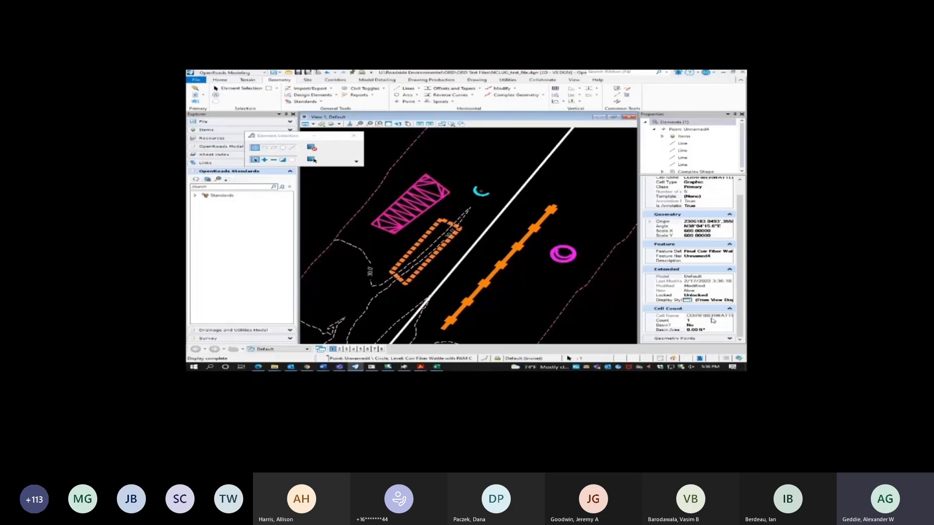
pyautogui.click(533, 312)
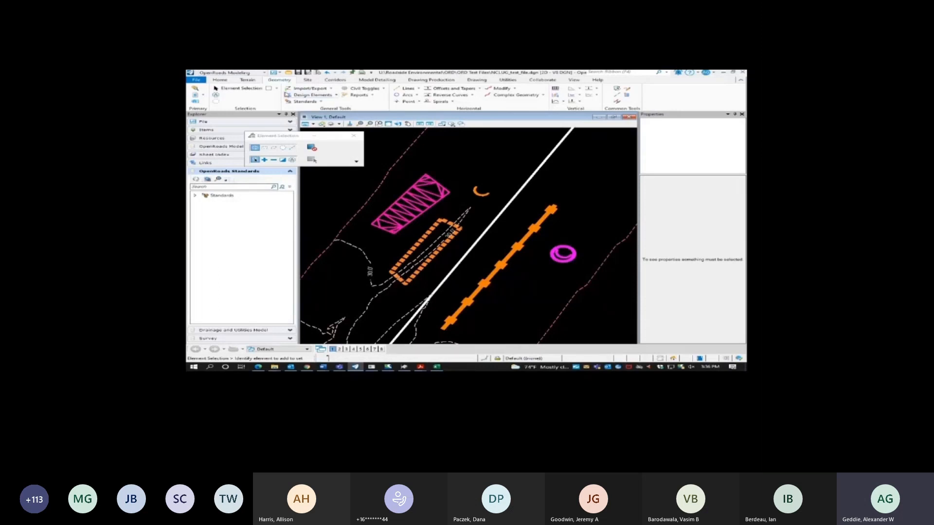
# - Start the Point tool with the Final Skimmer Basin feature definition from the Basins > Skimmer Basin group
pyautogui.click(406, 101)
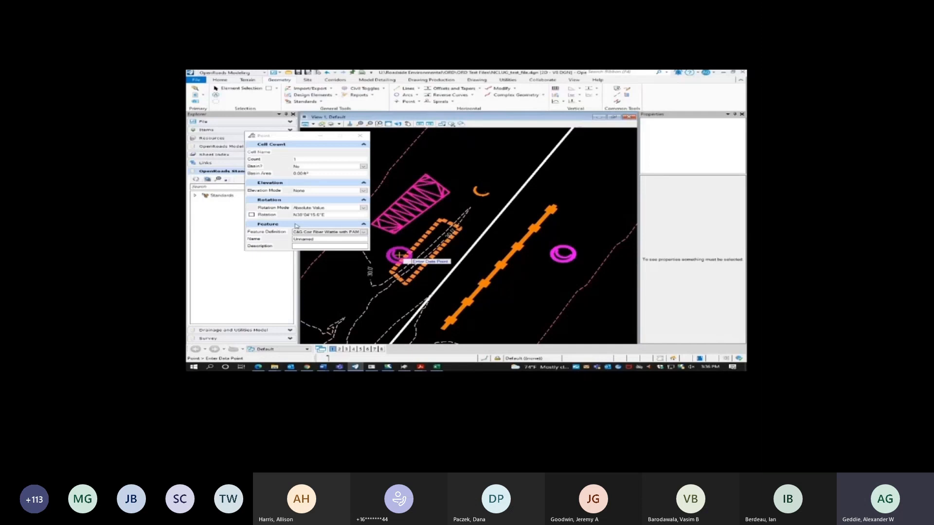
pyautogui.click(307, 232)
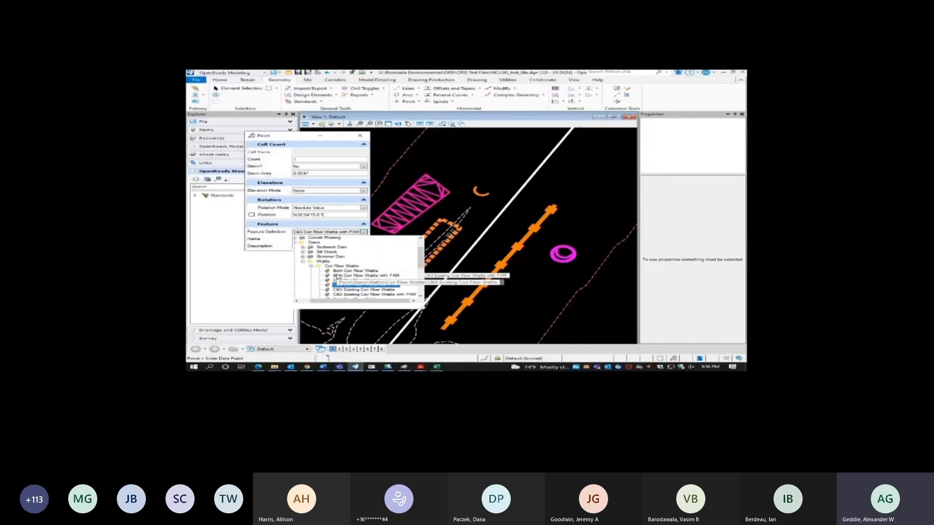
pyautogui.scroll(3, 296, 249)
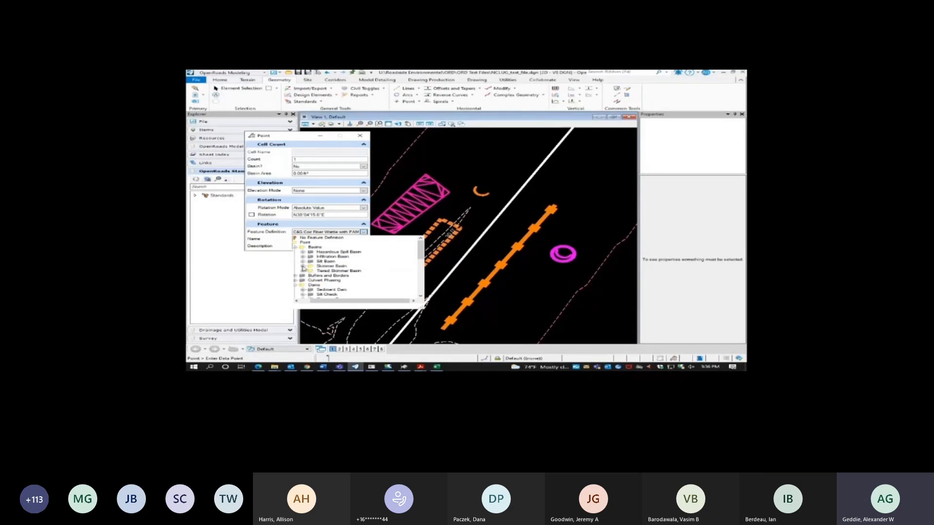
pyautogui.click(303, 266)
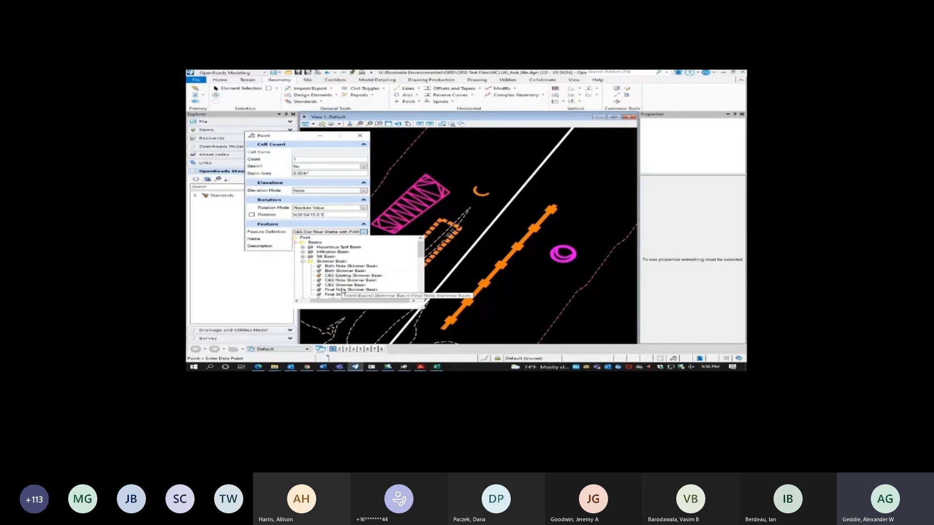
pyautogui.click(341, 295)
# - Place the skimmer basin below the lower end of the orange fence-like line, rotated to about N32°E
pyautogui.moveTo(482, 300); pyautogui.dragTo(500, 184, button='middle')
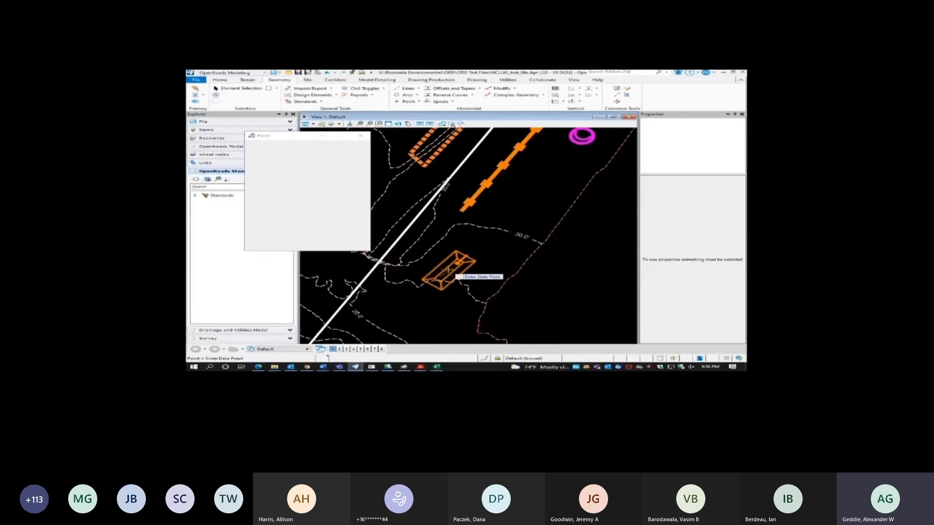
pyautogui.scroll(-1, 449, 272)
pyautogui.click(456, 265)
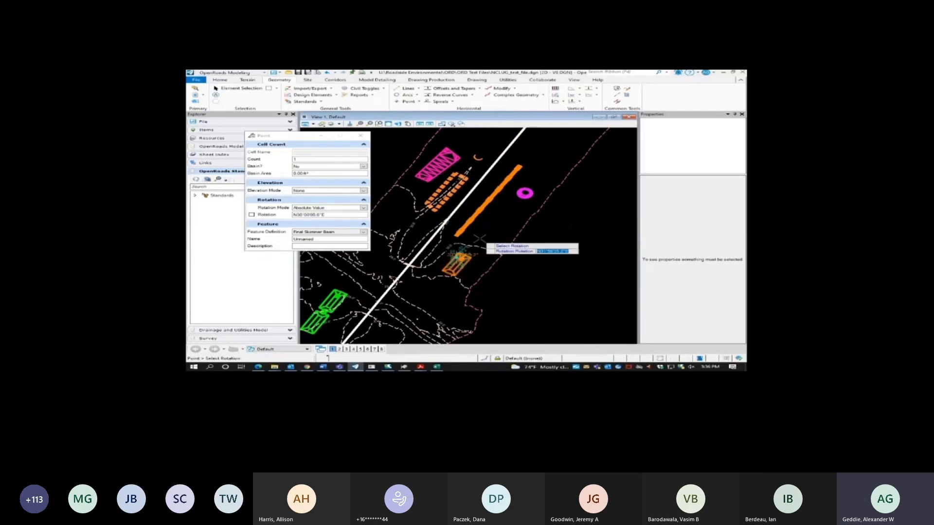
pyautogui.click(479, 239)
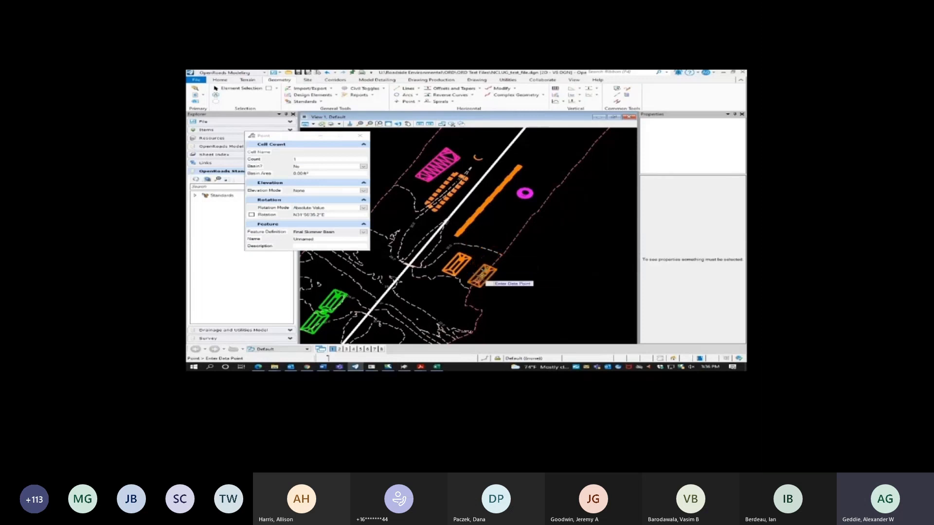
pyautogui.scroll(5, 479, 277)
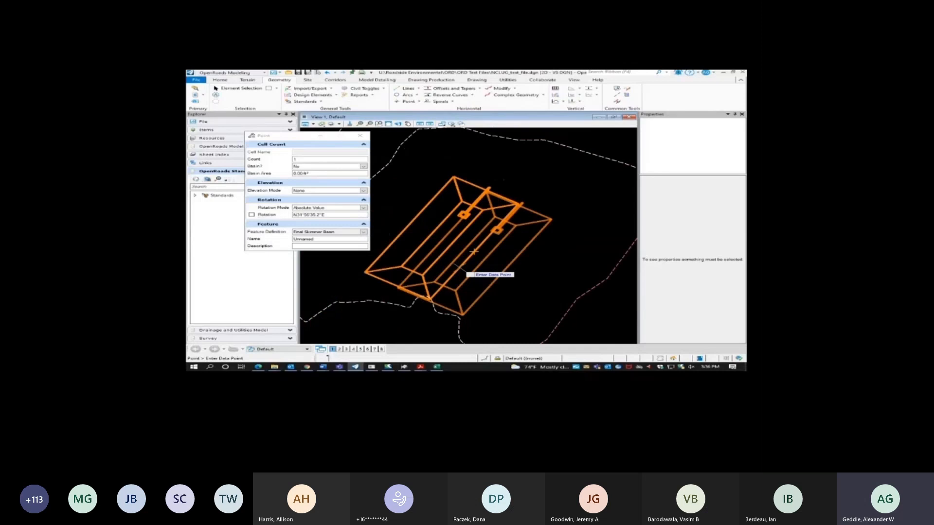
pyautogui.scroll(-5, 474, 252)
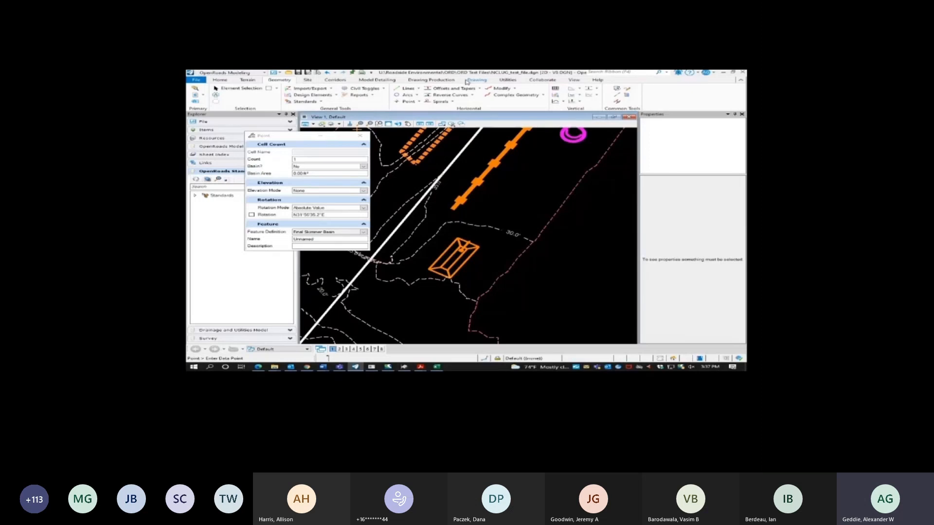
# - Annotate the skimmer basin with the Annotate Element tool and select its note cell
pyautogui.click(431, 80)
pyautogui.click(525, 92)
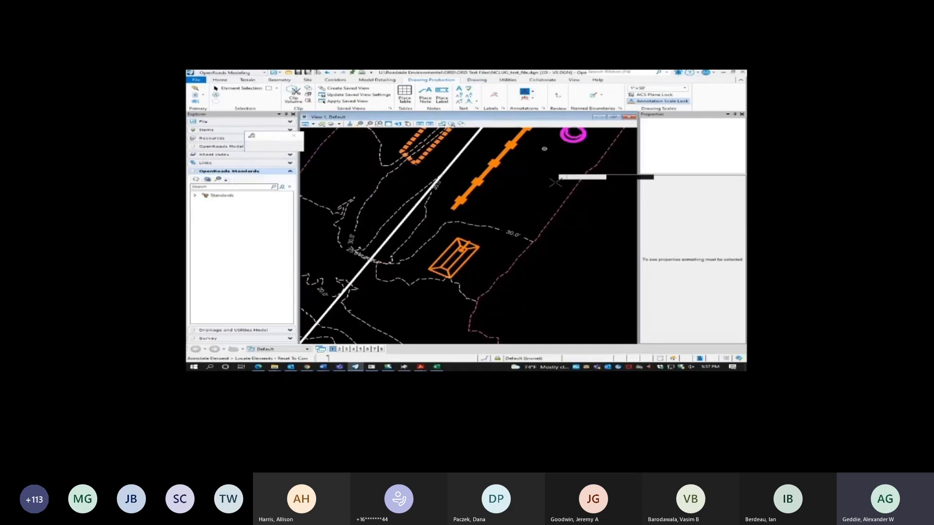
pyautogui.click(469, 253)
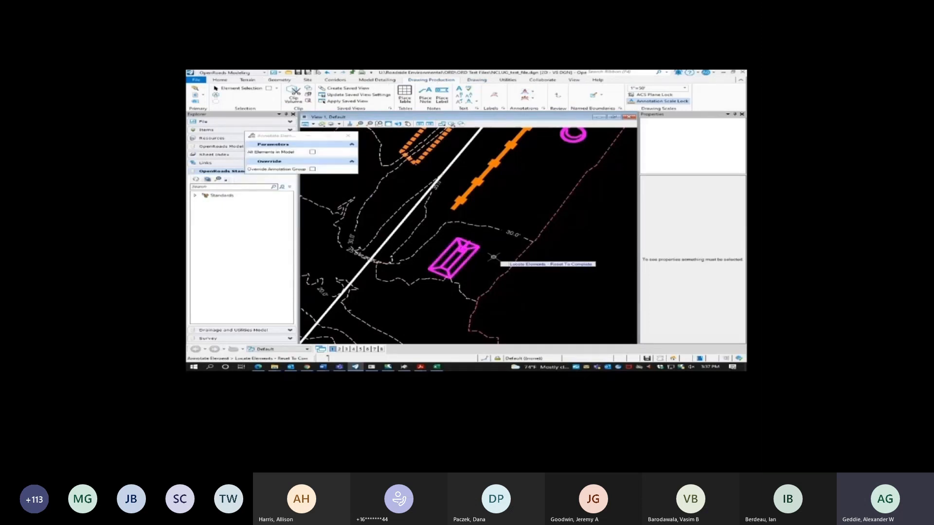
pyautogui.rightClick(494, 257)
pyautogui.click(466, 270)
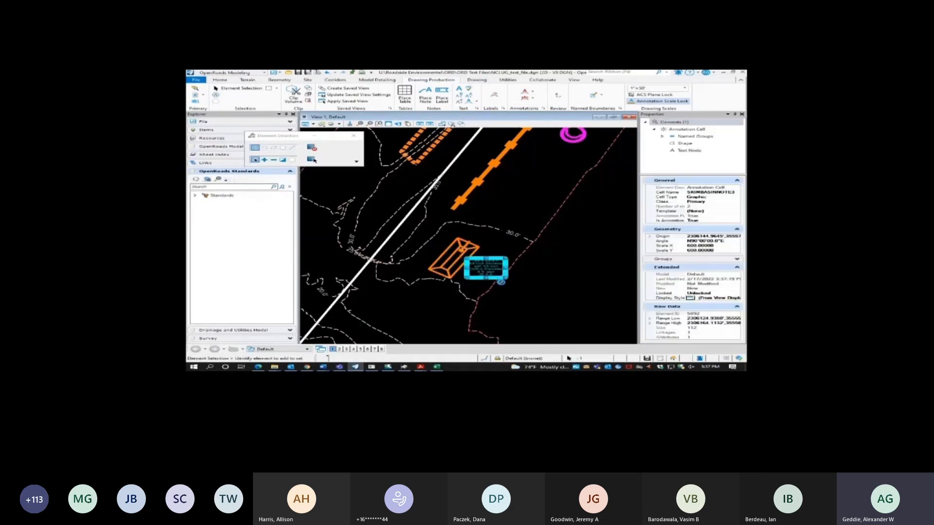
# - Deselect the skimmer basin note and examine its placeholder text up close
pyautogui.click(534, 290)
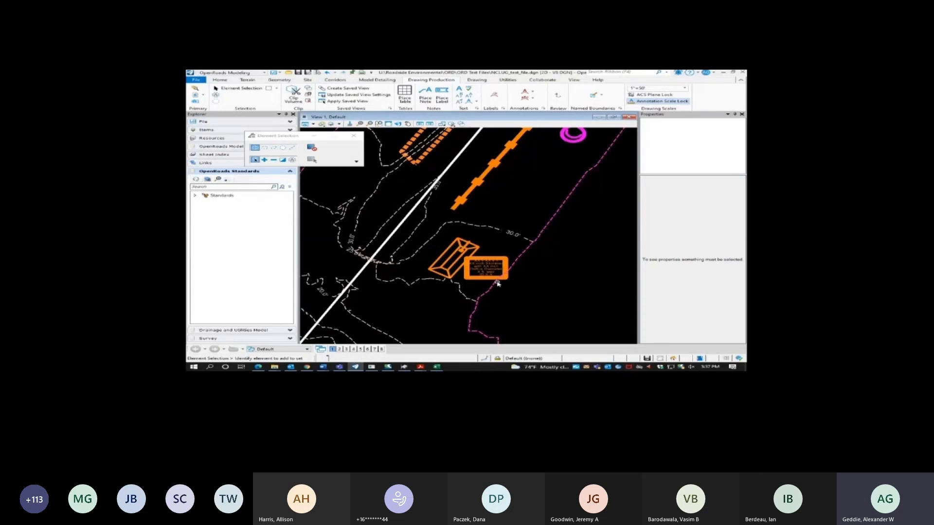
pyautogui.scroll(1, 486, 273)
pyautogui.scroll(3, 484, 264)
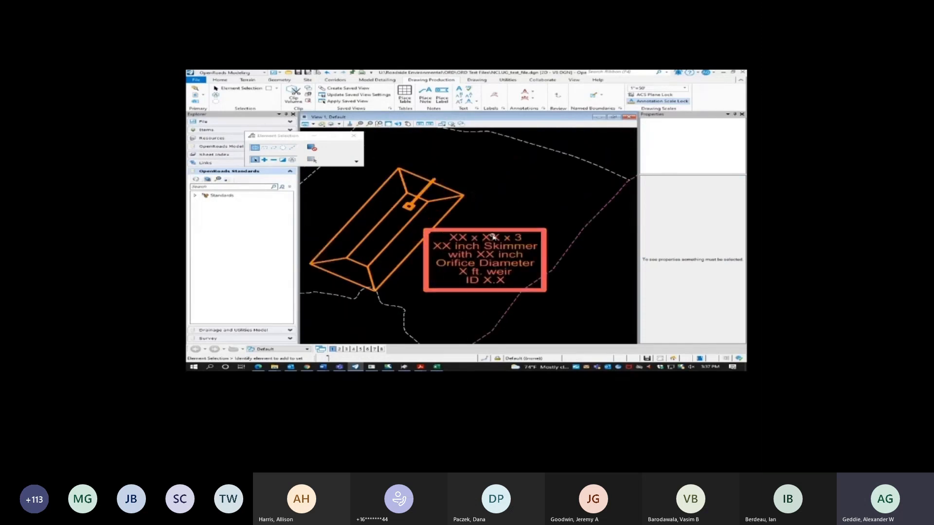
pyautogui.scroll(-5, 498, 251)
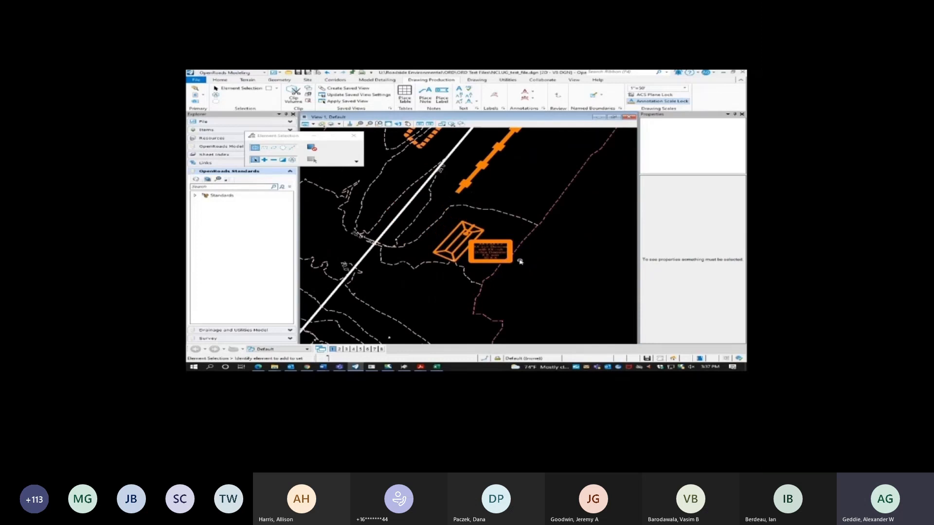
# - Try to enlarge the skimmer basin with the Scale tool, using Active Scale with X and Y scales of 2
pyautogui.rightClick(451, 246)
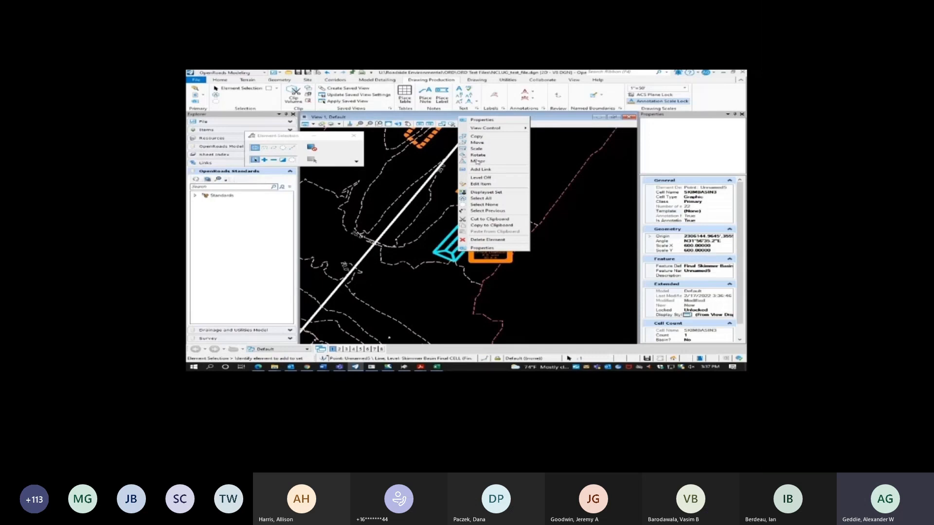
pyautogui.click(476, 148)
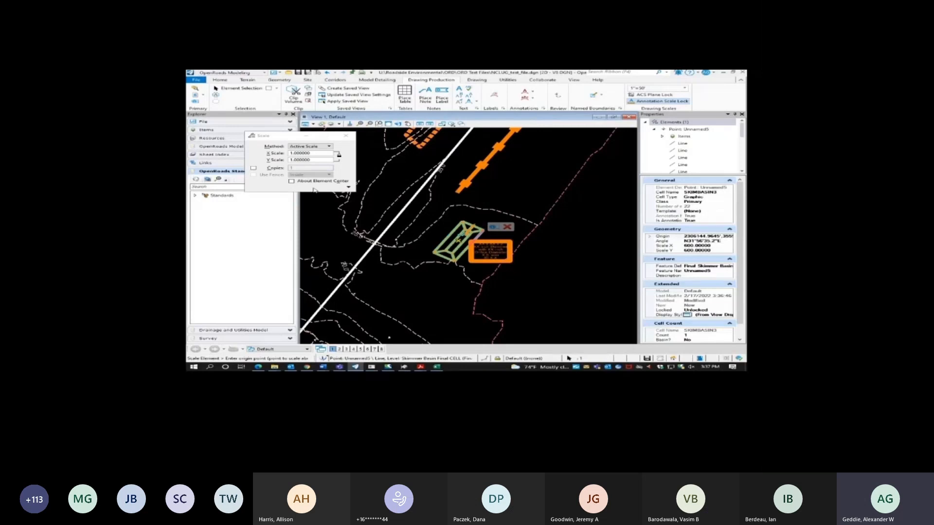
pyautogui.click(301, 154)
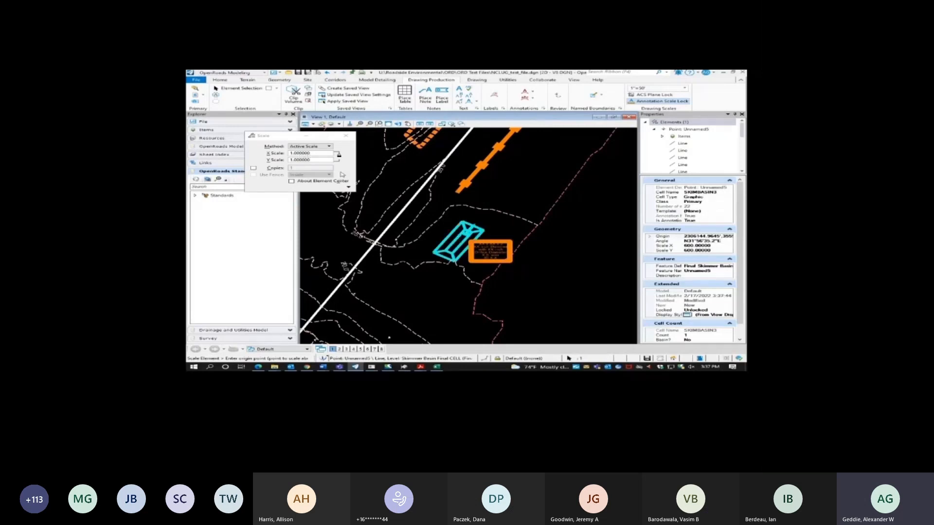
pyautogui.click(291, 154)
pyautogui.write('2')
pyautogui.press('Tab')
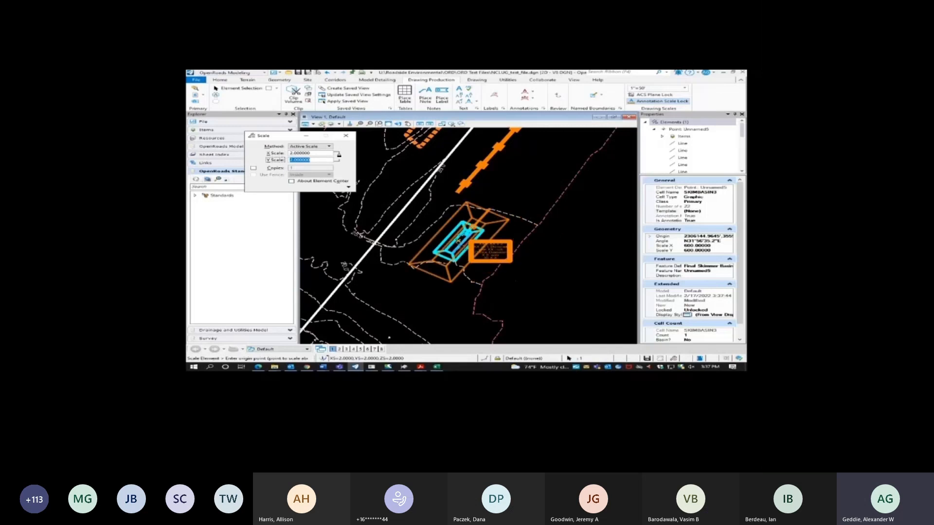
pyautogui.click(417, 223)
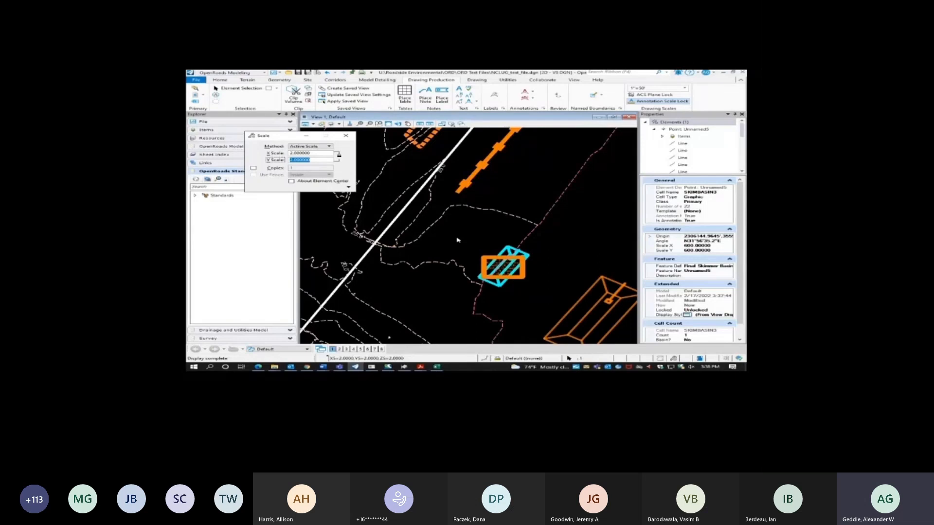
pyautogui.click(542, 271)
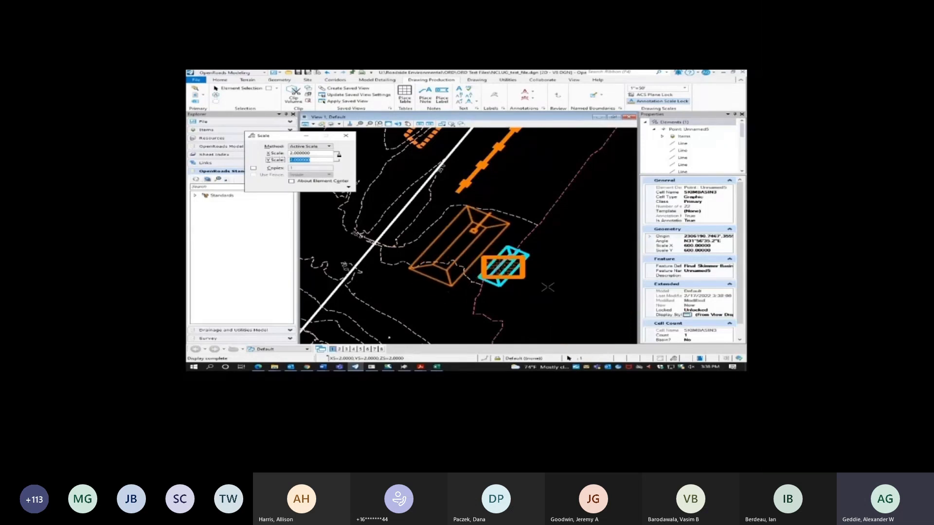
pyautogui.click(548, 288)
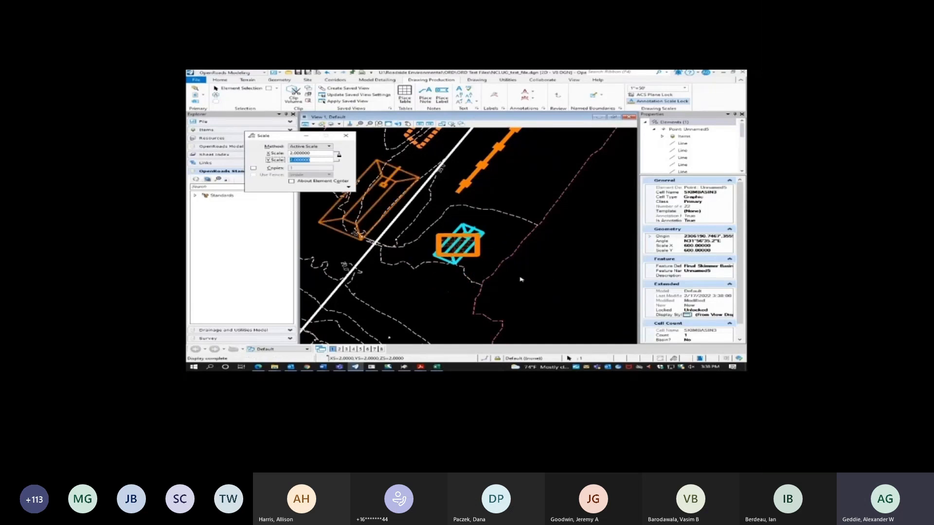
pyautogui.rightClick(520, 279)
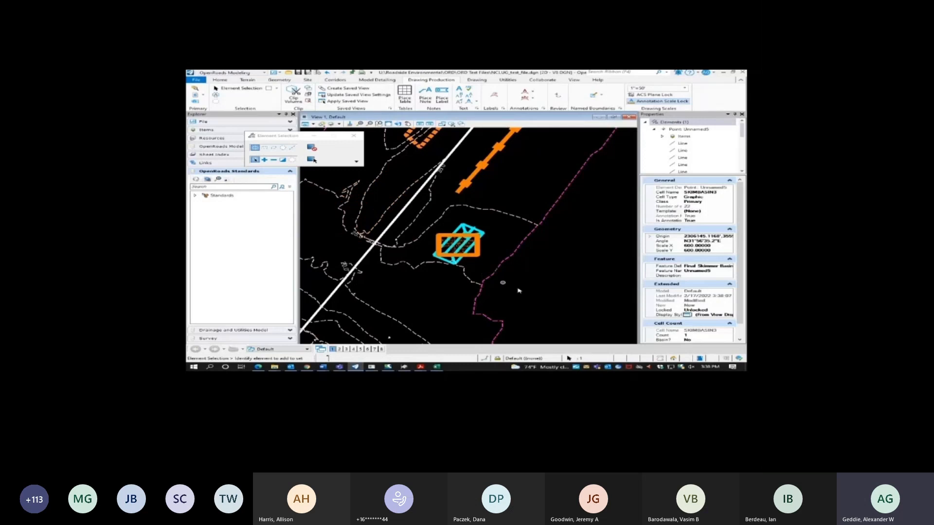
# - Copy the skimmer basin once and place the copy beside the original, across the dashed boundary line
pyautogui.scroll(2, 518, 290)
pyautogui.rightClick(465, 129)
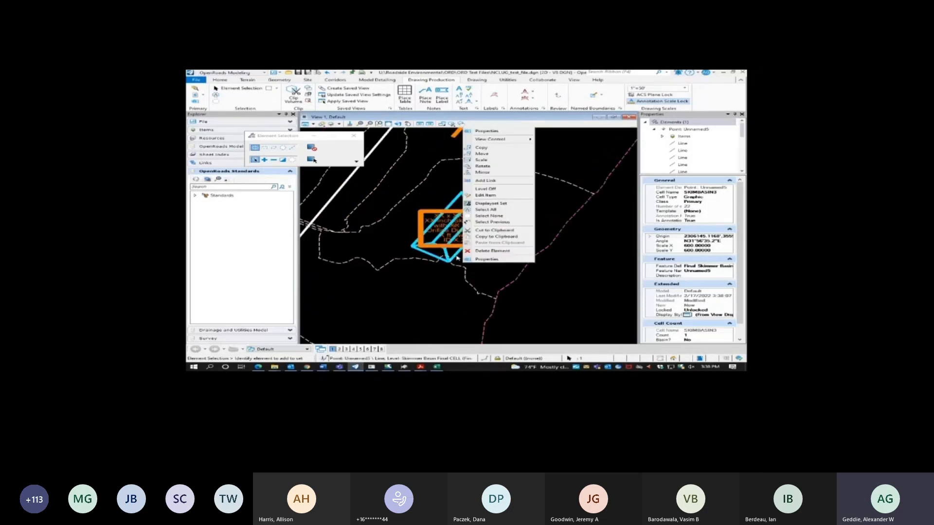
pyautogui.click(484, 148)
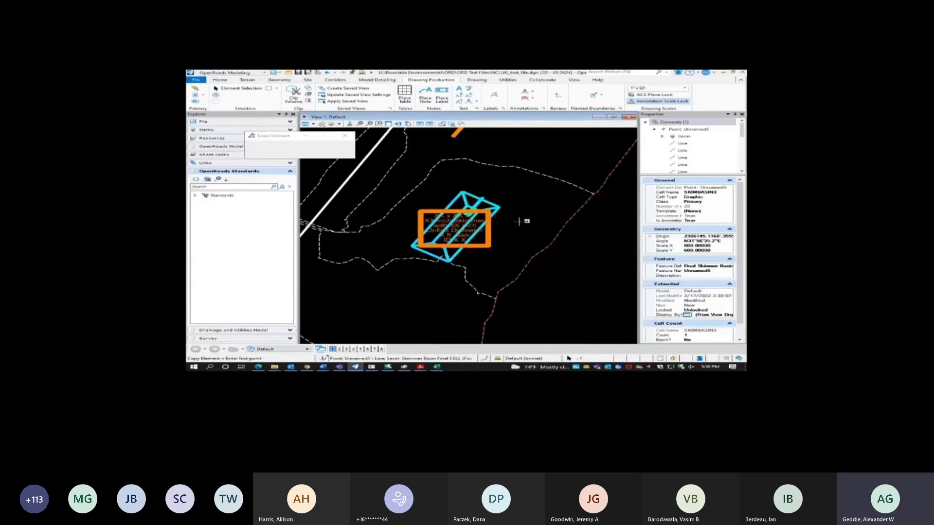
pyautogui.scroll(-3, 502, 229)
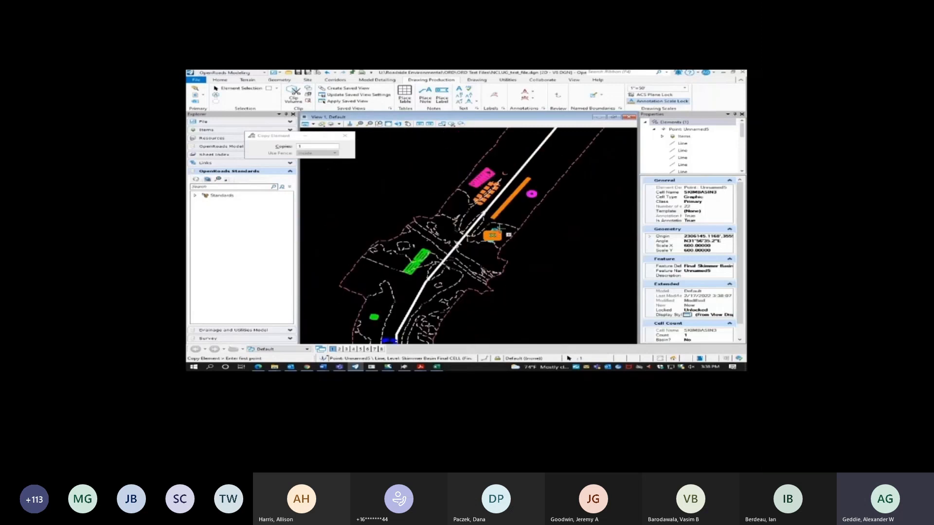
pyautogui.scroll(3, 494, 230)
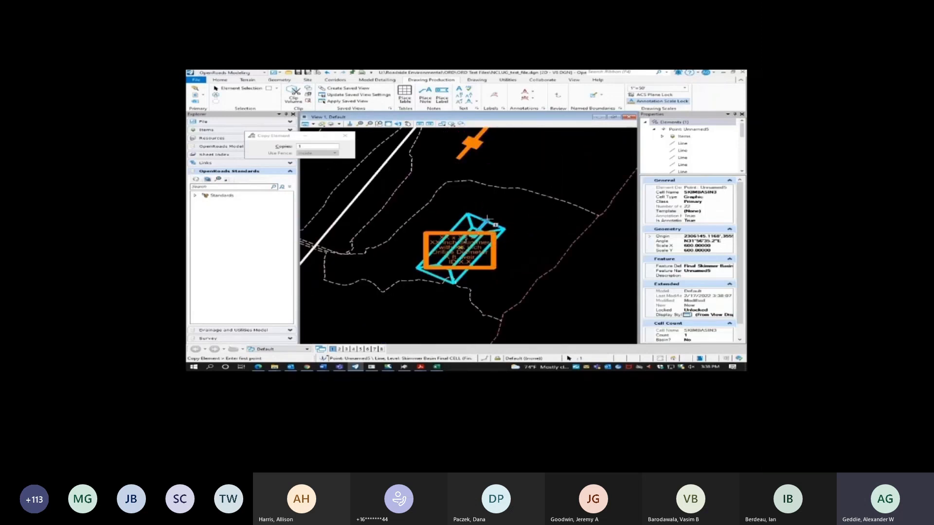
pyautogui.click(467, 214)
pyautogui.click(535, 279)
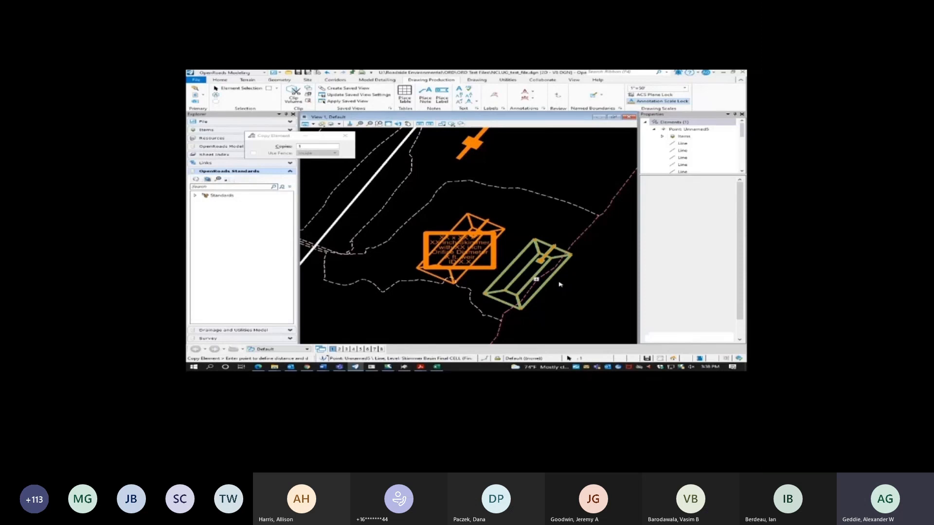
# - Enlarge the copied basin by its corner handle to a scale of about 925, and move the skimmer basin note below the original basin
pyautogui.click(238, 89)
pyautogui.moveTo(535, 238); pyautogui.dragTo(506, 216)
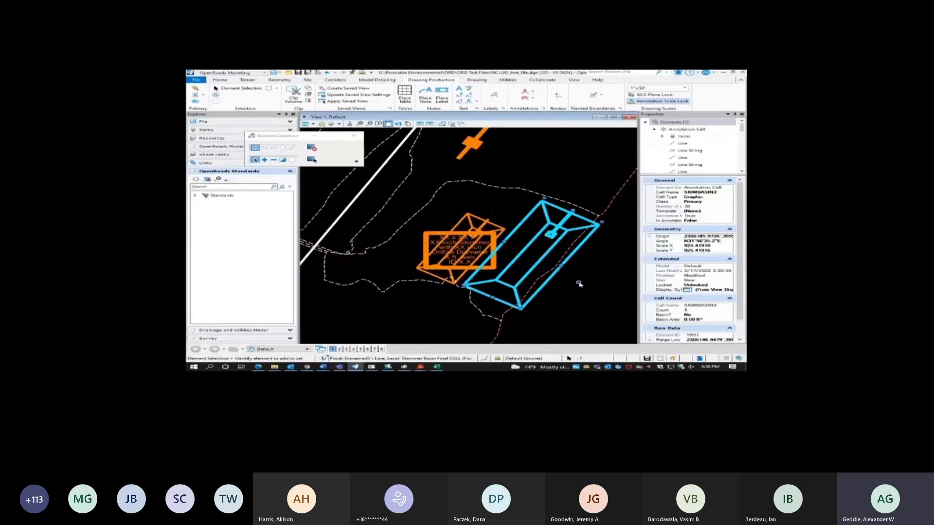
pyautogui.click(579, 283)
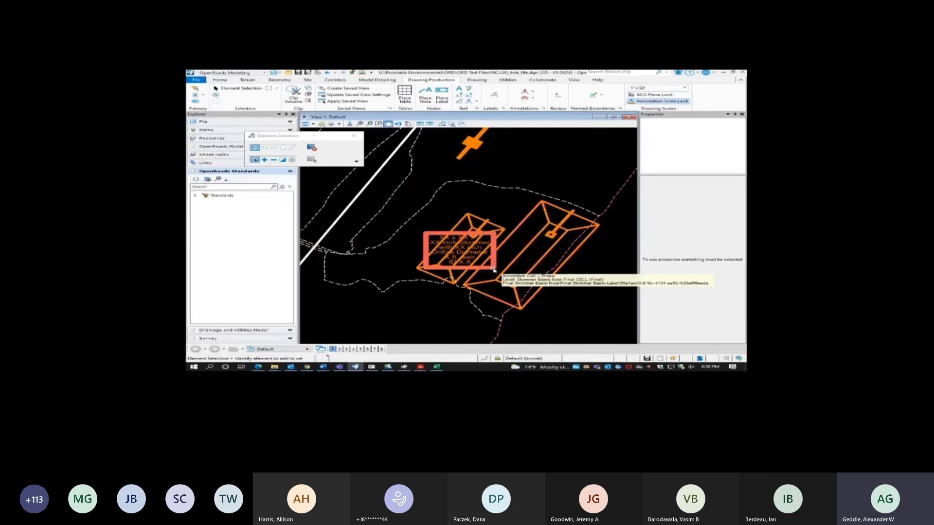
pyautogui.moveTo(493, 270); pyautogui.dragTo(466, 324)
# - Rotate the view dynamically until the white alignment runs roughly horizontally
pyautogui.scroll(-5, 495, 305)
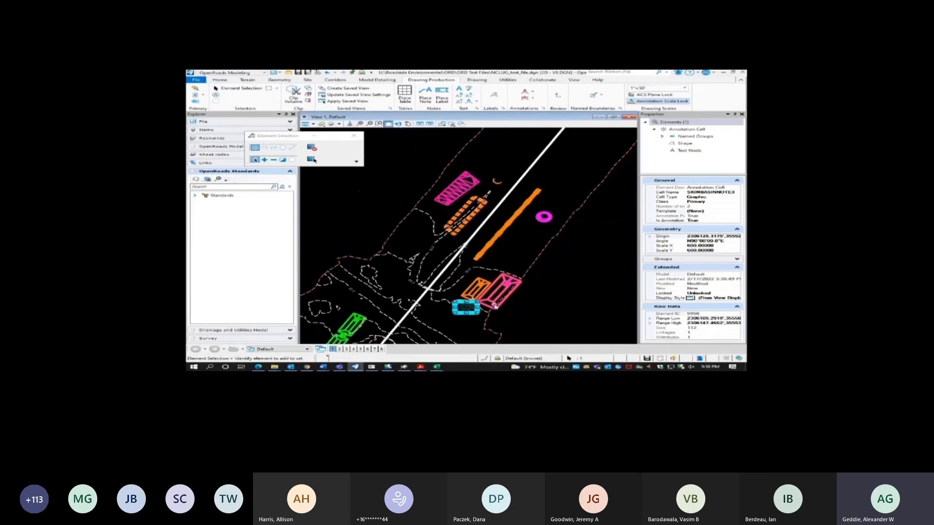
pyautogui.scroll(-3, 495, 305)
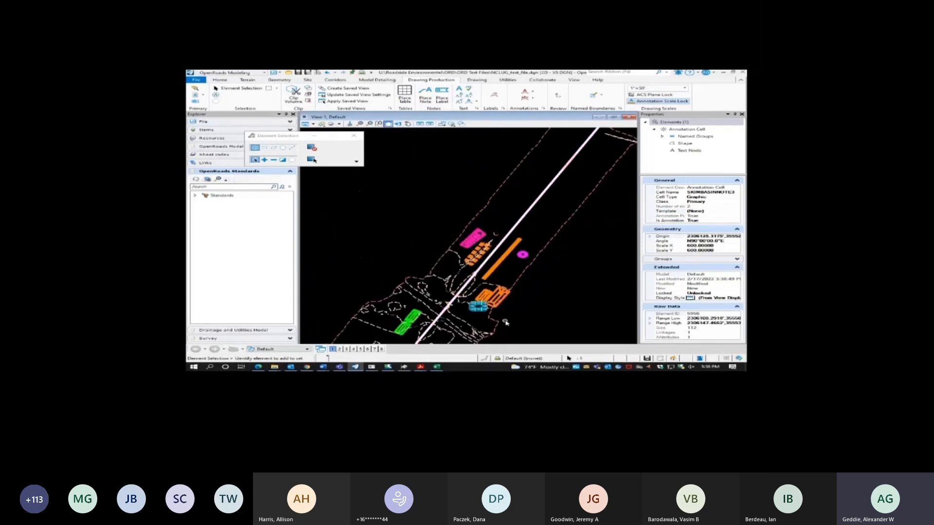
pyautogui.click(397, 123)
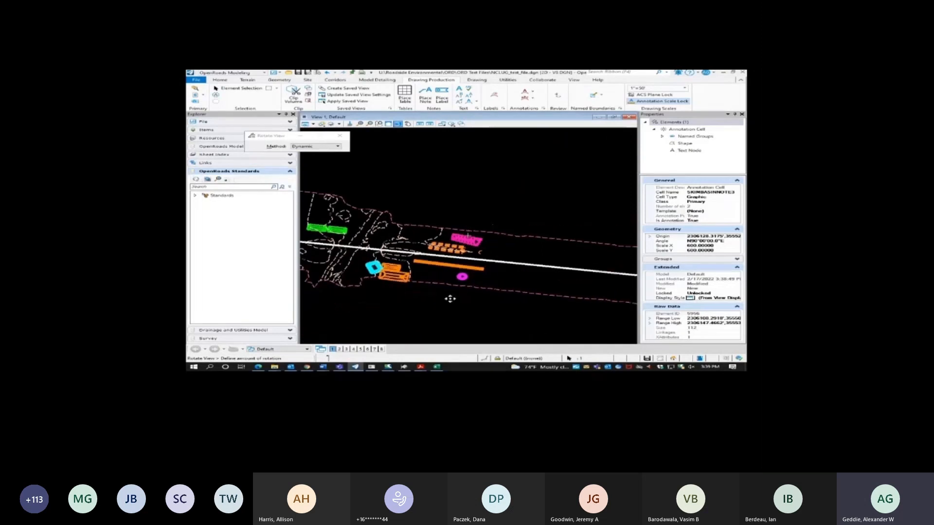
pyautogui.click(505, 304)
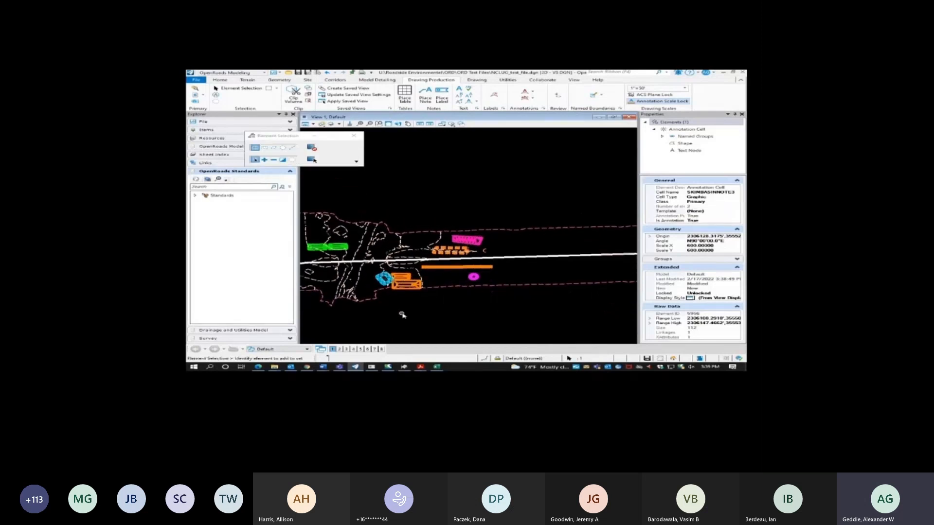
# - Compare the properties of the enlarged basin copy with those of the original skimmer basin point feature
pyautogui.scroll(5, 388, 300)
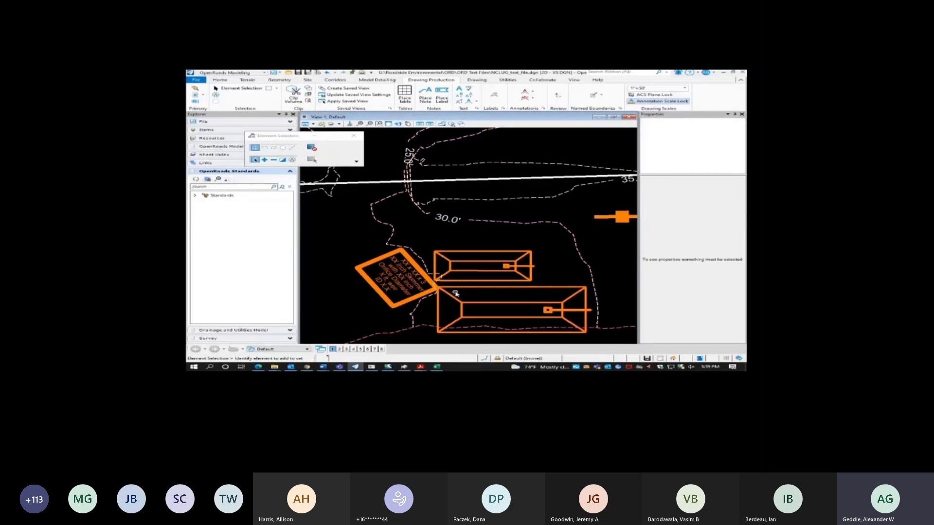
pyautogui.scroll(-3, 456, 293)
pyautogui.scroll(-2, 456, 294)
pyautogui.moveTo(444, 319); pyautogui.dragTo(465, 302, button='middle')
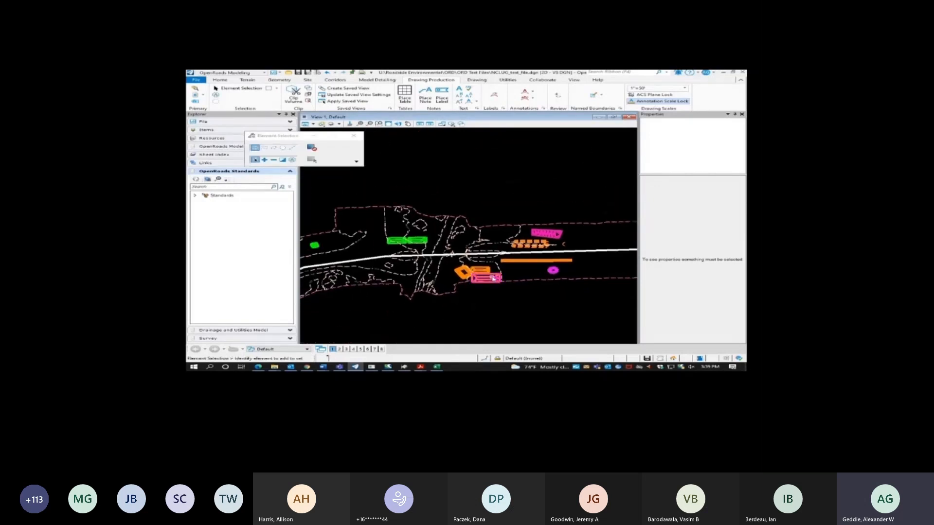
pyautogui.click(493, 279)
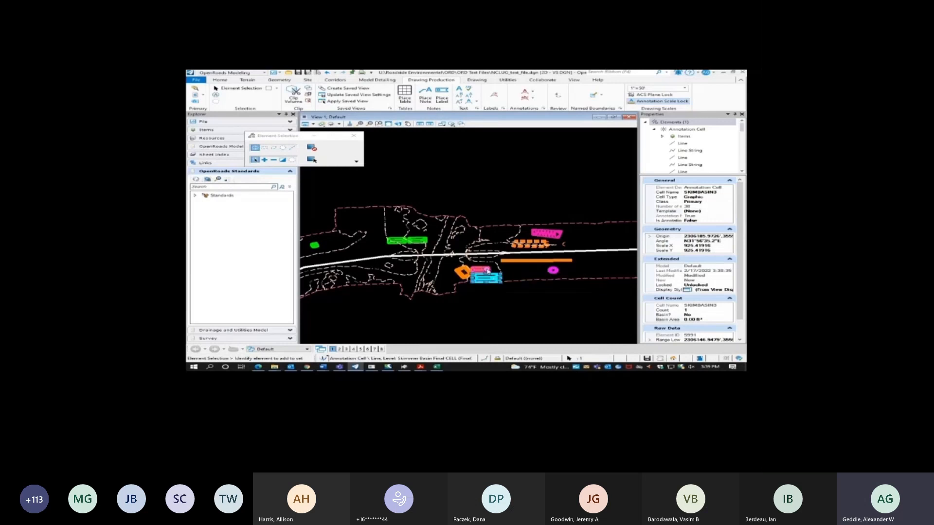
pyautogui.click(488, 271)
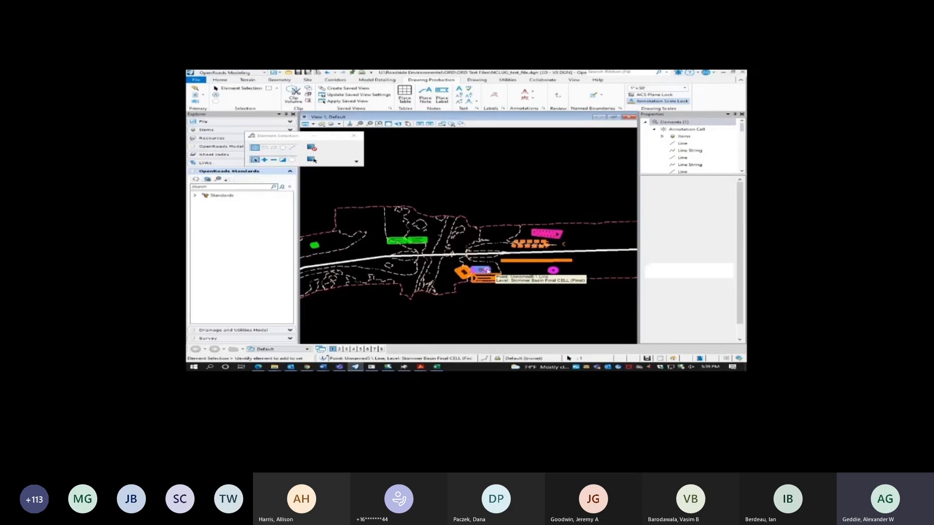
pyautogui.click(488, 271)
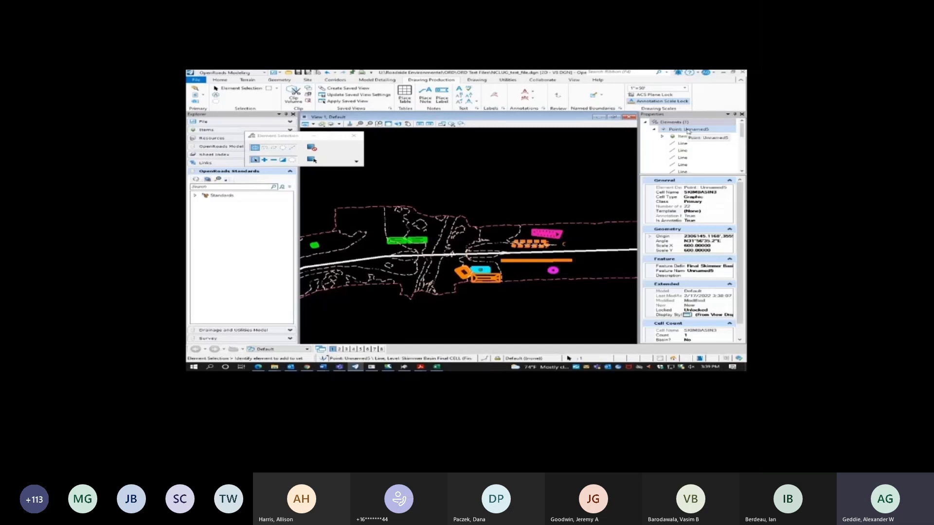
# - Examine the enlarged basin copy's geometry and Cell Count properties, including its Count field, and clear the selection
pyautogui.scroll(2, 488, 280)
pyautogui.click(491, 276)
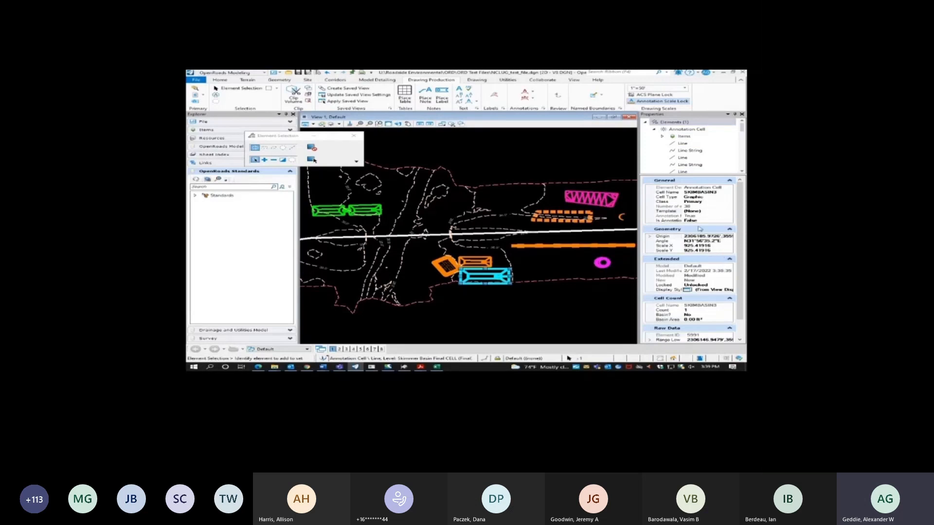
pyautogui.scroll(-2, 705, 262)
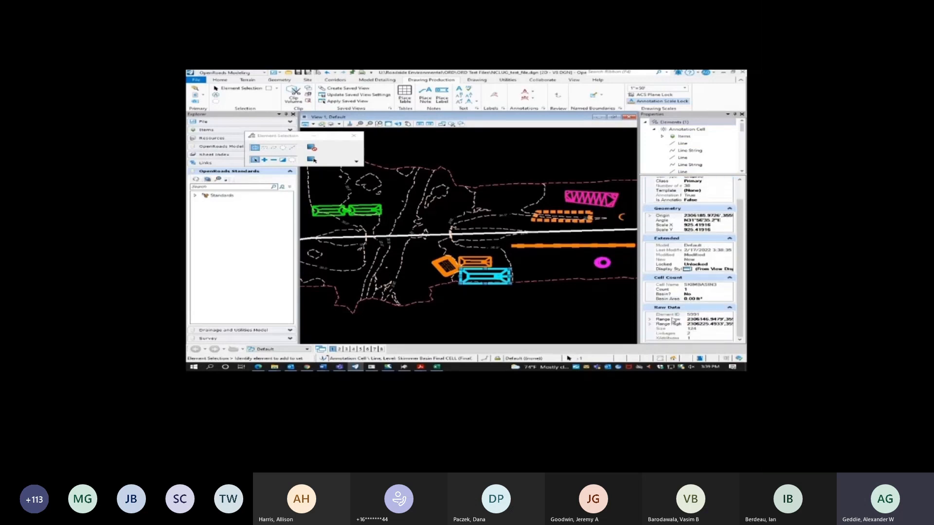
pyautogui.click(695, 288)
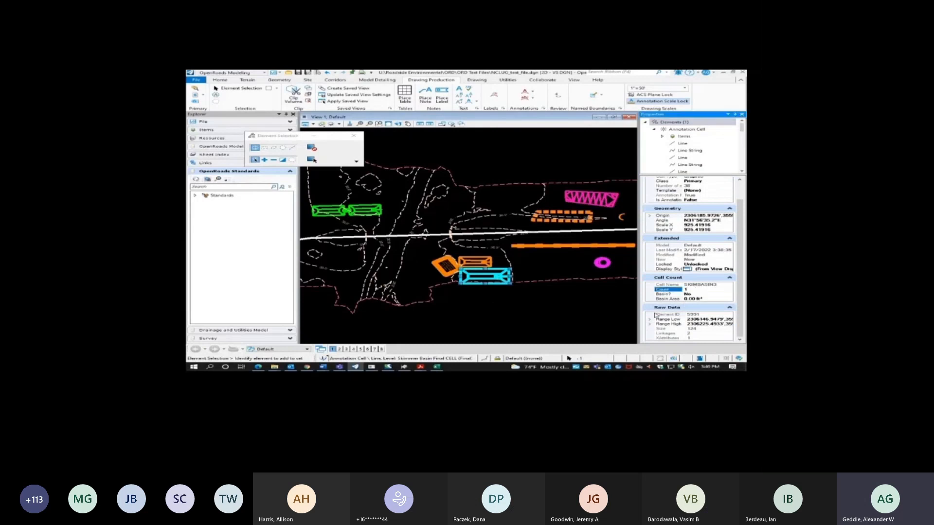
pyautogui.scroll(2, 670, 314)
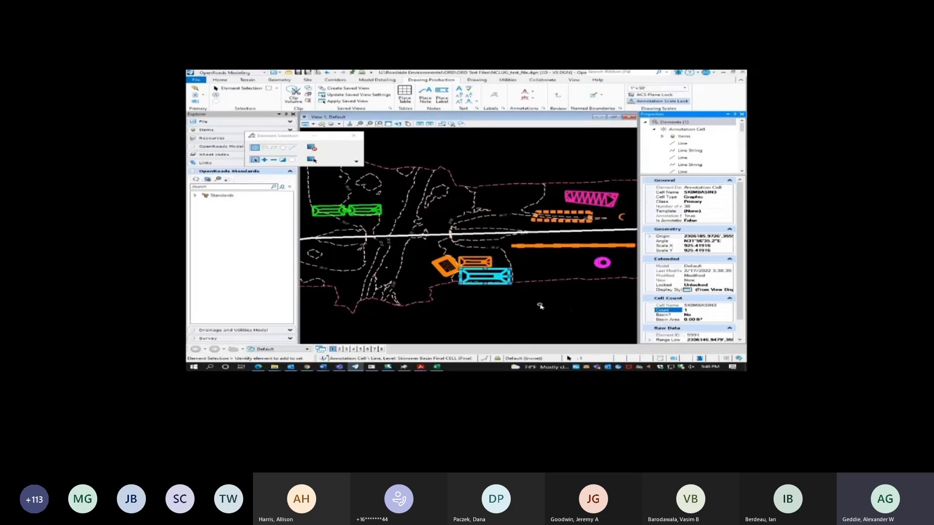
pyautogui.moveTo(514, 280)
pyautogui.click(485, 308)
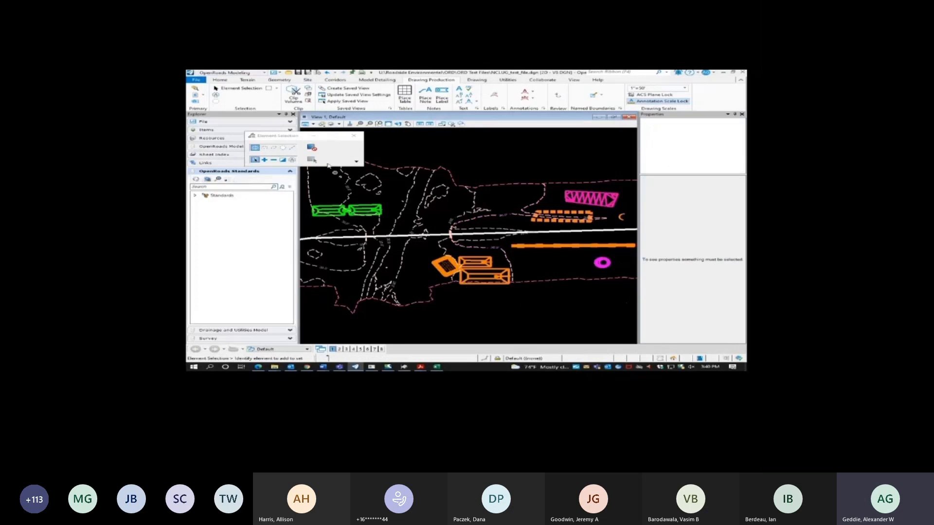
# - Create a new folder in the item Reports dialog and add a report definition to it
pyautogui.click(220, 80)
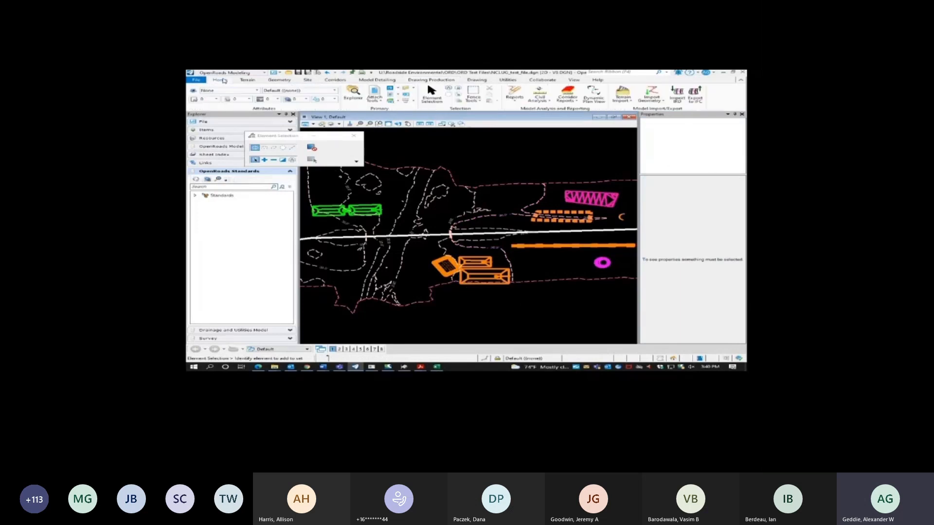
pyautogui.click(514, 98)
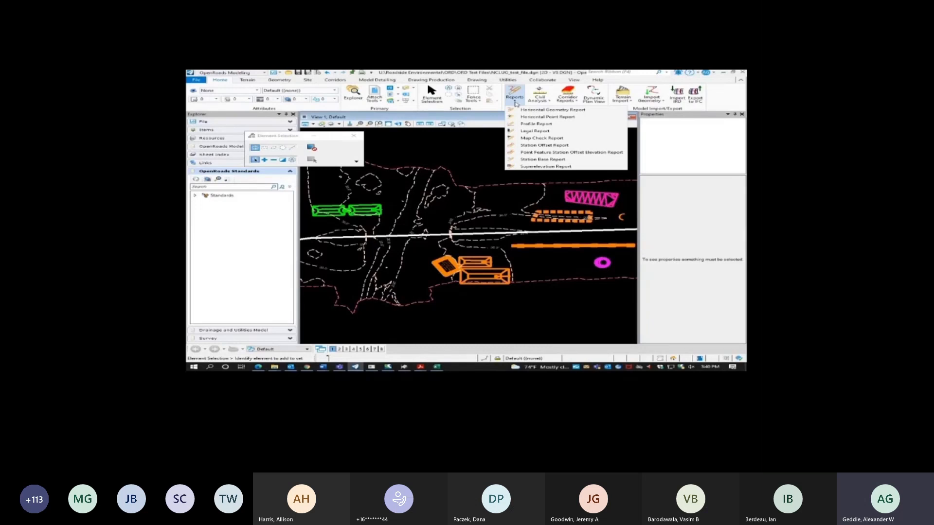
pyautogui.click(508, 81)
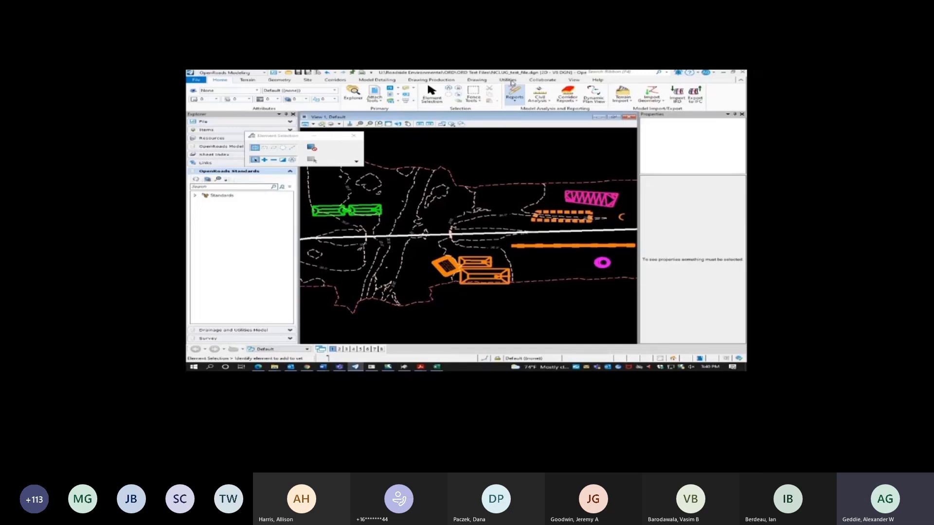
pyautogui.click(437, 97)
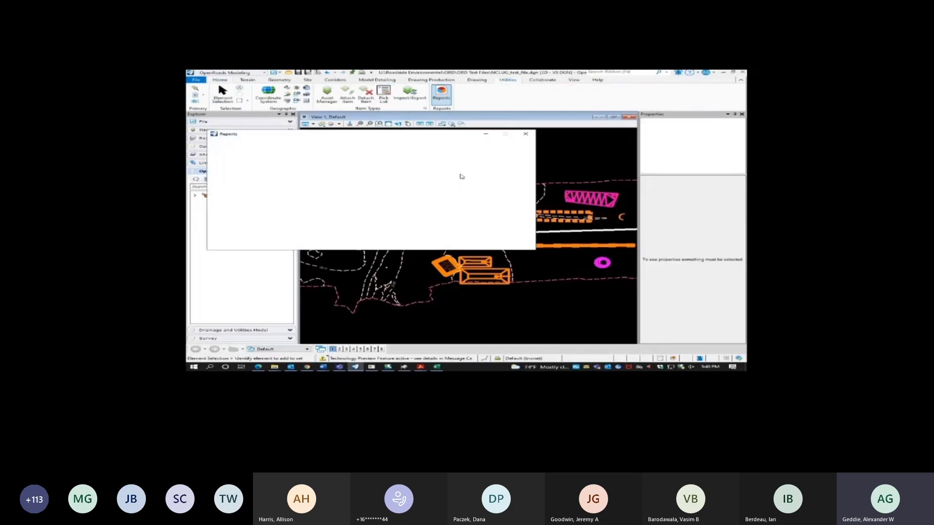
pyautogui.click(213, 162)
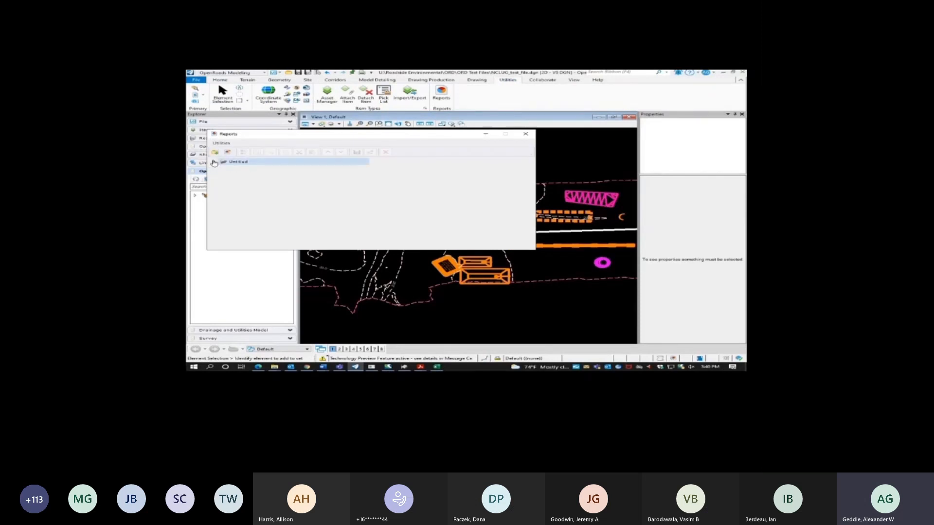
pyautogui.click(215, 152)
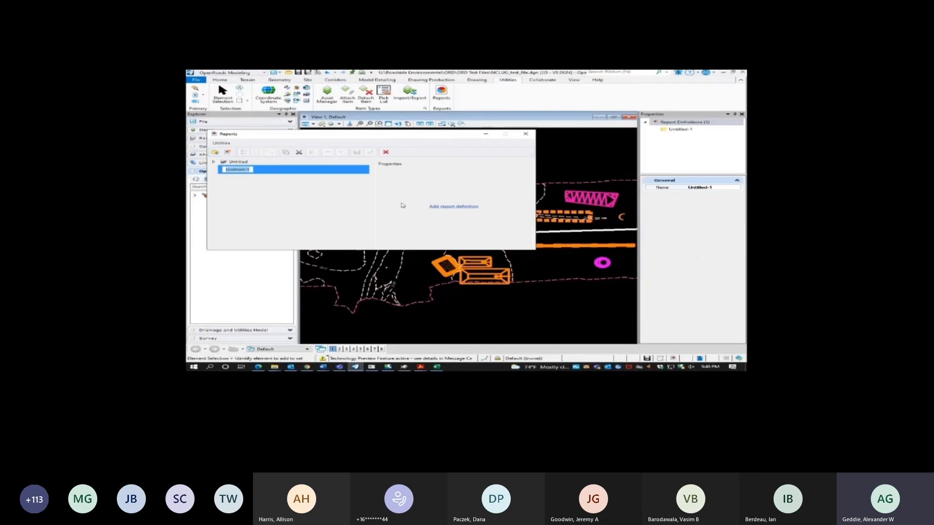
pyautogui.click(471, 207)
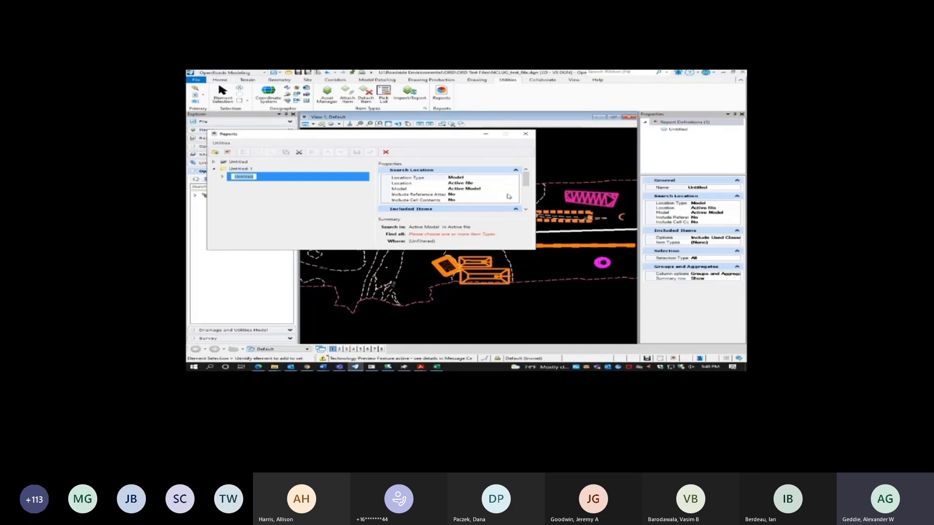
# - Include the Cell Count item type in the new report definition
pyautogui.scroll(-3, 508, 196)
pyautogui.scroll(-5, 507, 196)
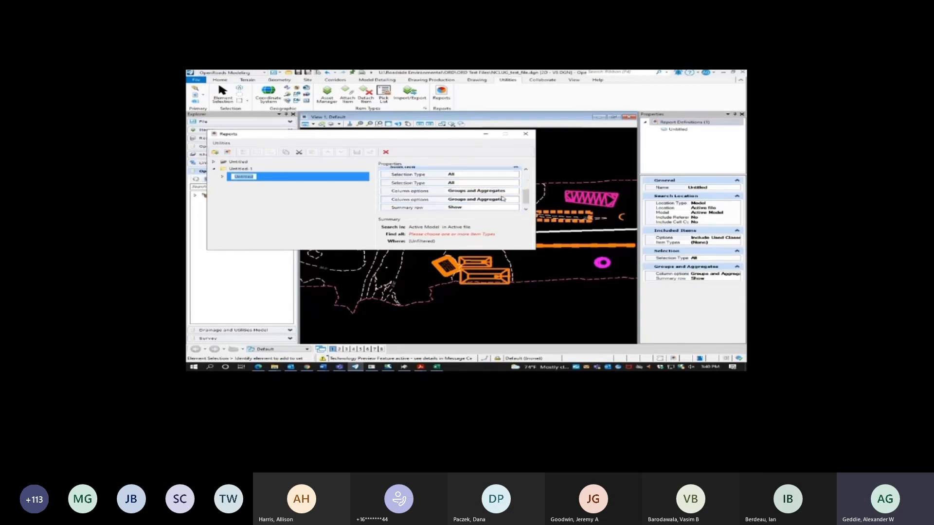
pyautogui.scroll(8, 502, 199)
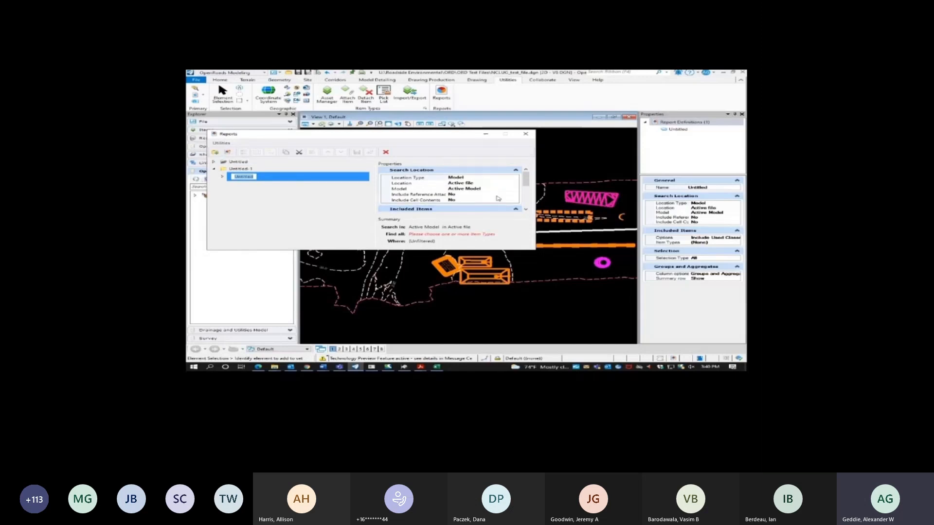
pyautogui.scroll(-2, 498, 198)
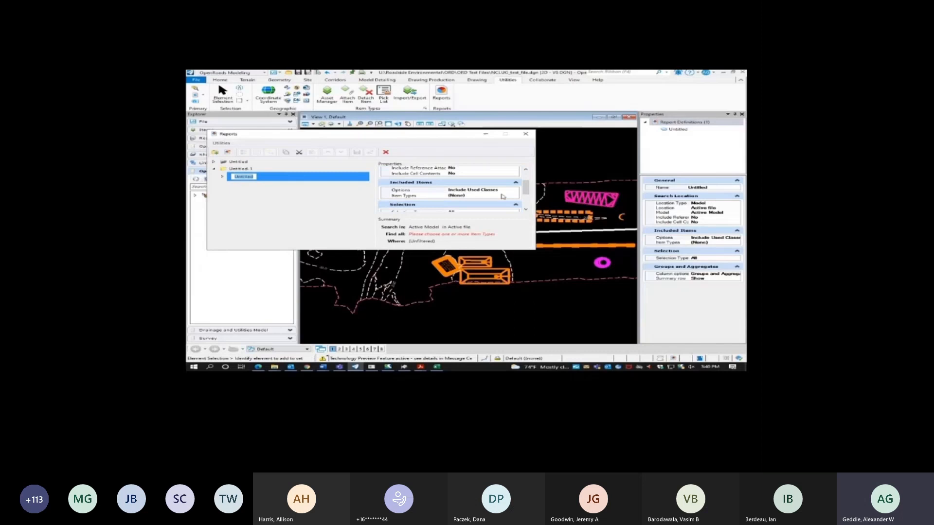
pyautogui.click(502, 196)
pyautogui.click(515, 195)
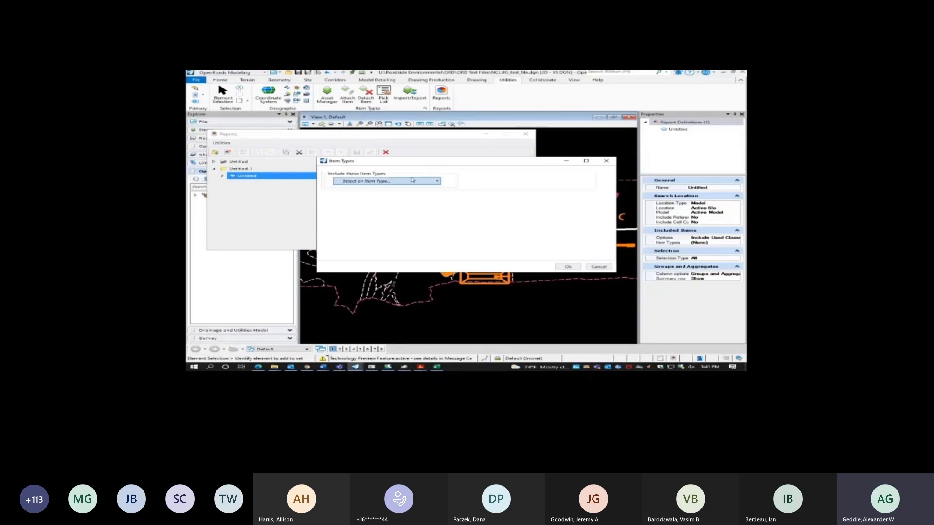
pyautogui.click(412, 181)
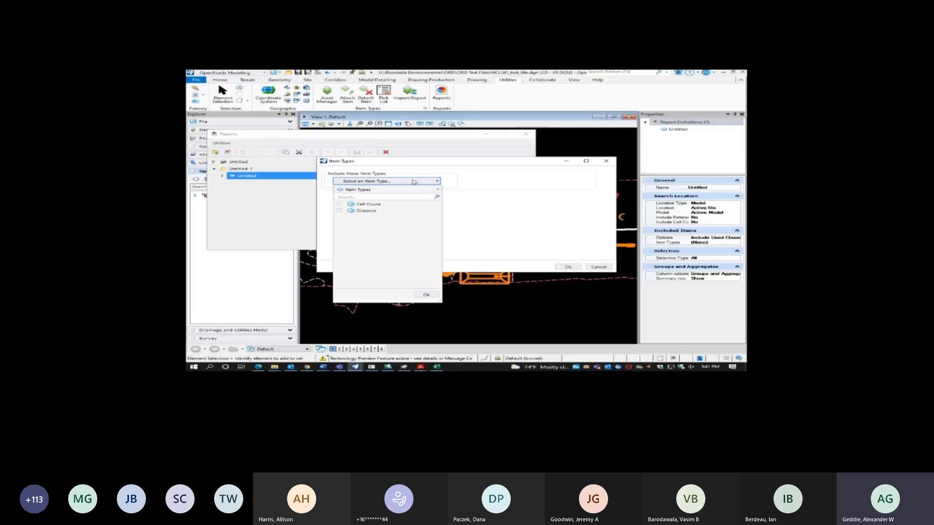
pyautogui.click(339, 205)
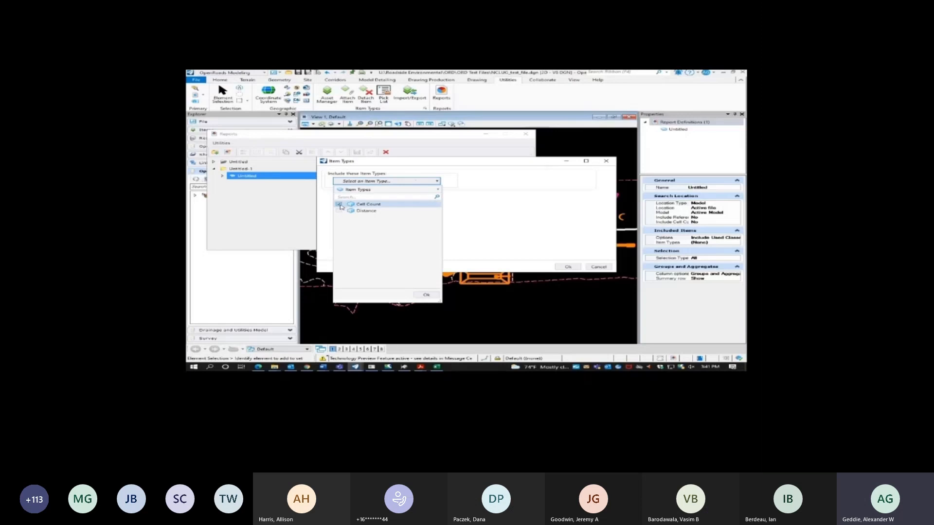
pyautogui.click(426, 296)
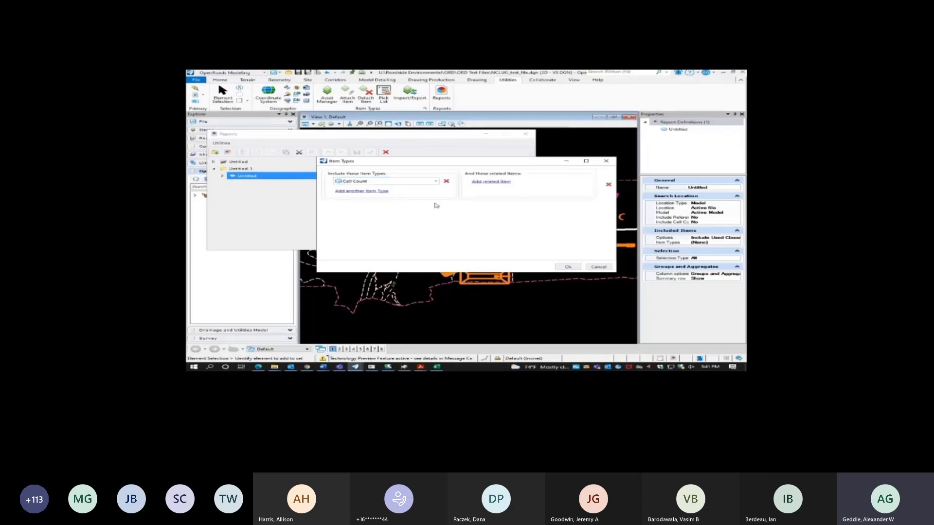
pyautogui.click(575, 267)
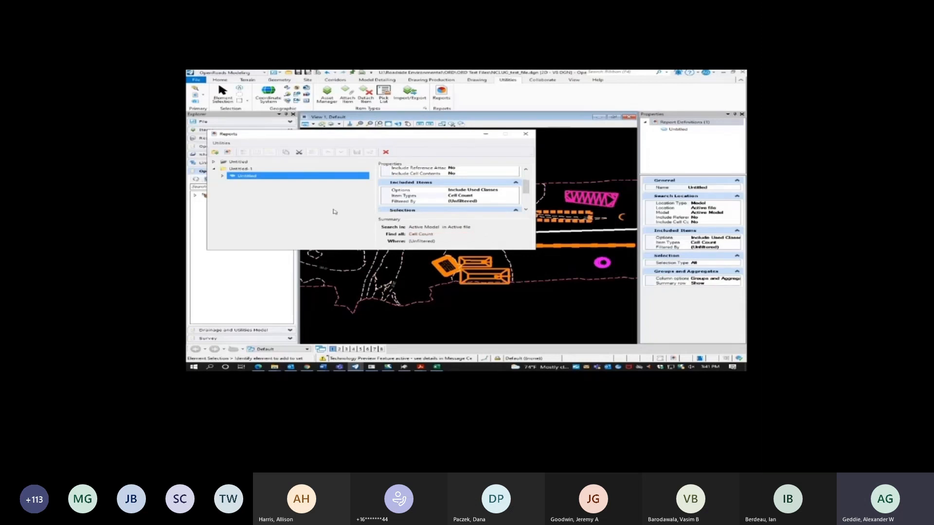
# - Rename the new report definition as test
pyautogui.rightClick(245, 176)
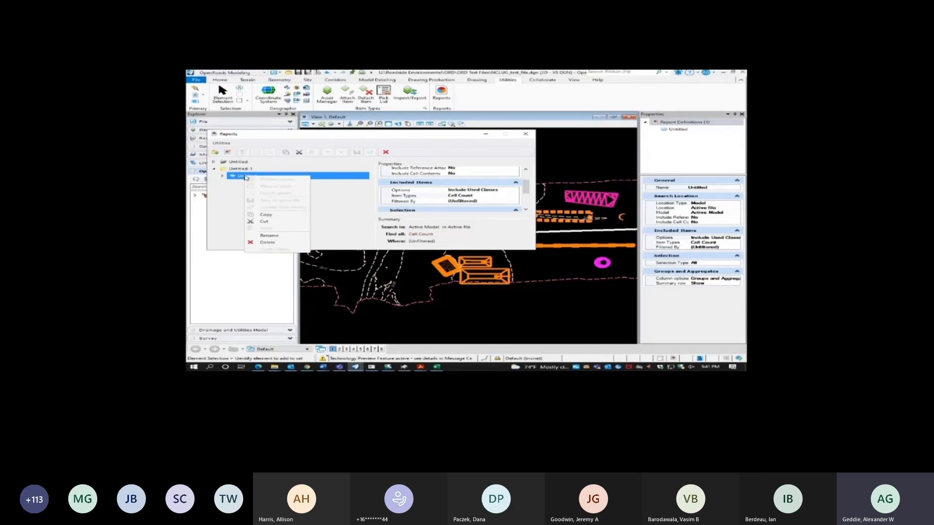
pyautogui.click(267, 236)
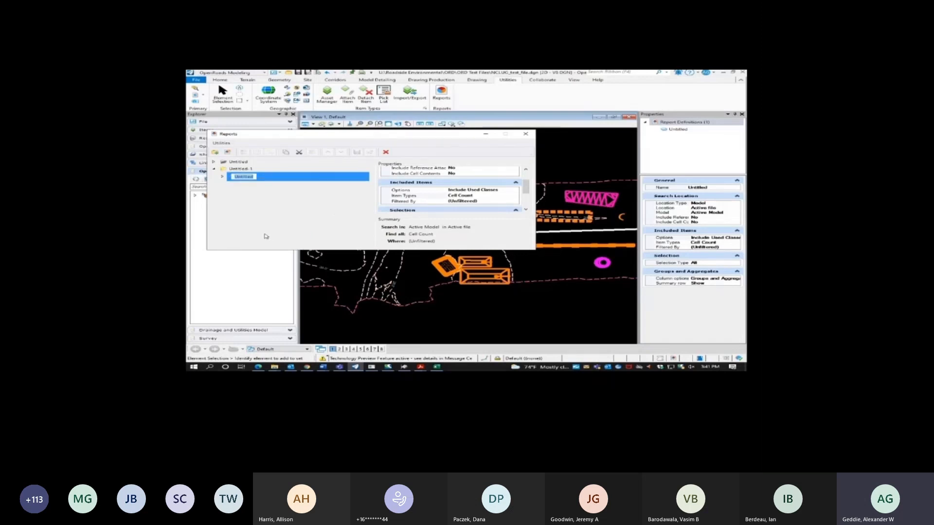
pyautogui.write('test')
pyautogui.click(266, 236)
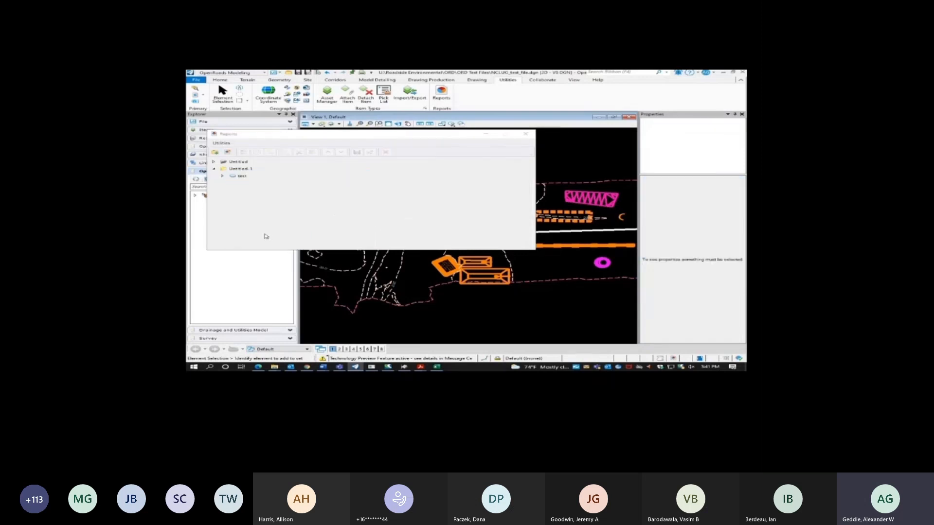
pyautogui.click(221, 144)
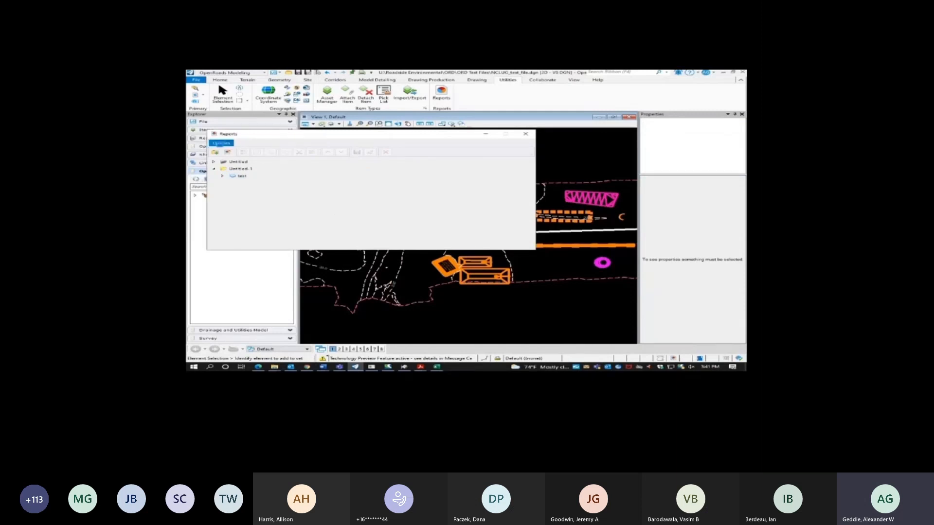
pyautogui.click(324, 211)
# - Add the Cell Name, Count, Basin? and Basin Area columns to the test report
pyautogui.click(241, 178)
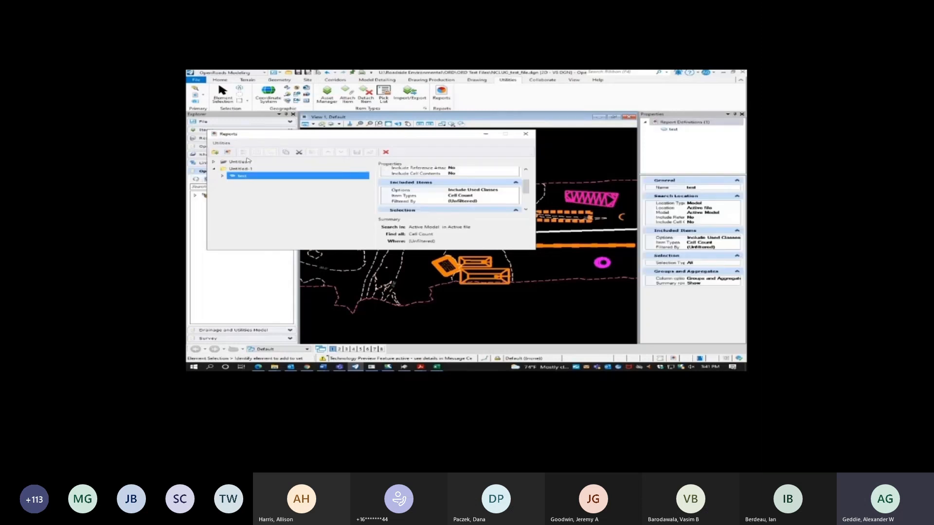
pyautogui.click(248, 170)
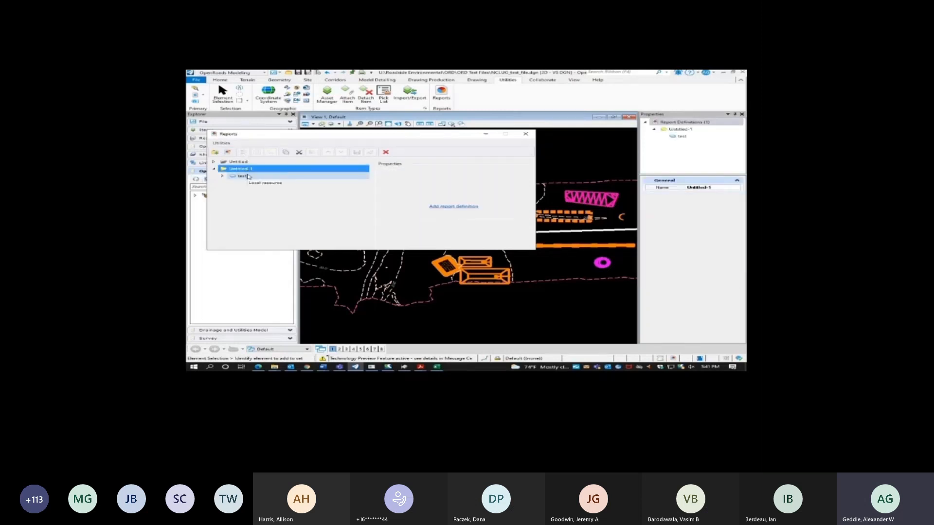
pyautogui.doubleClick(246, 176)
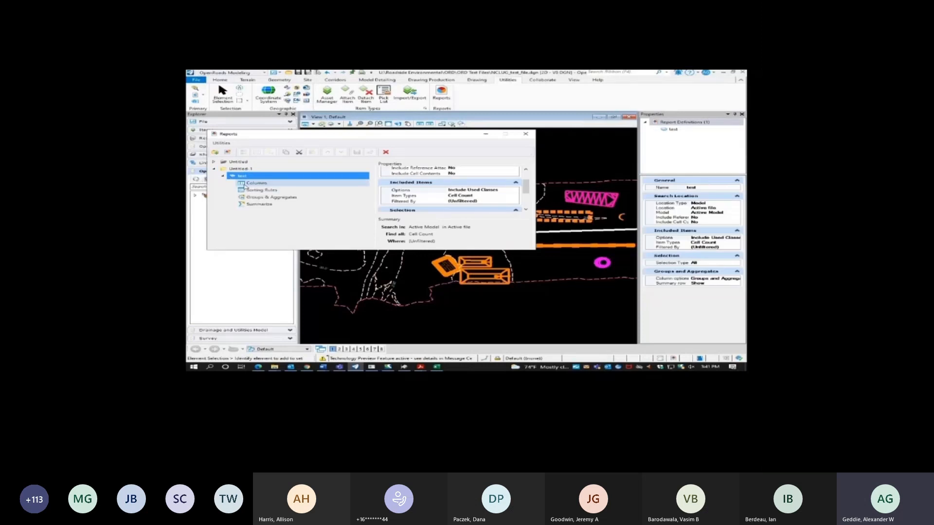
pyautogui.click(252, 184)
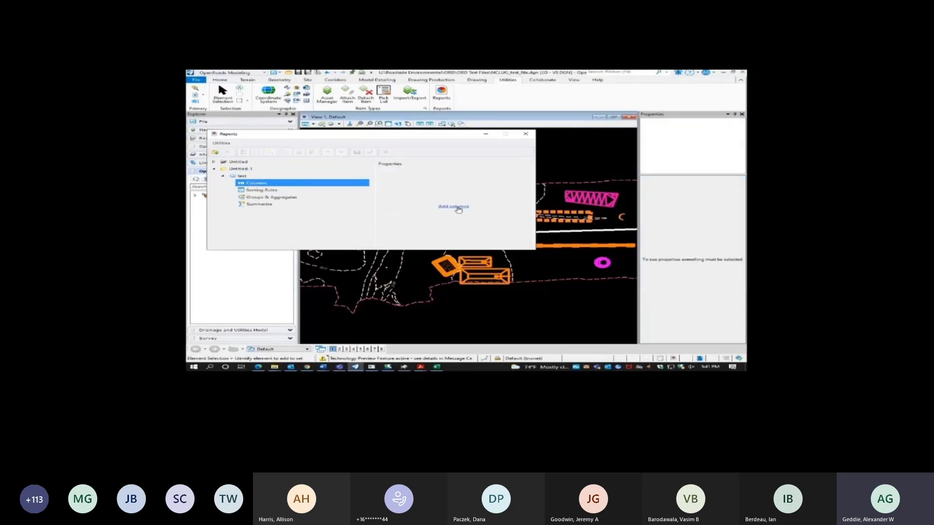
pyautogui.click(455, 207)
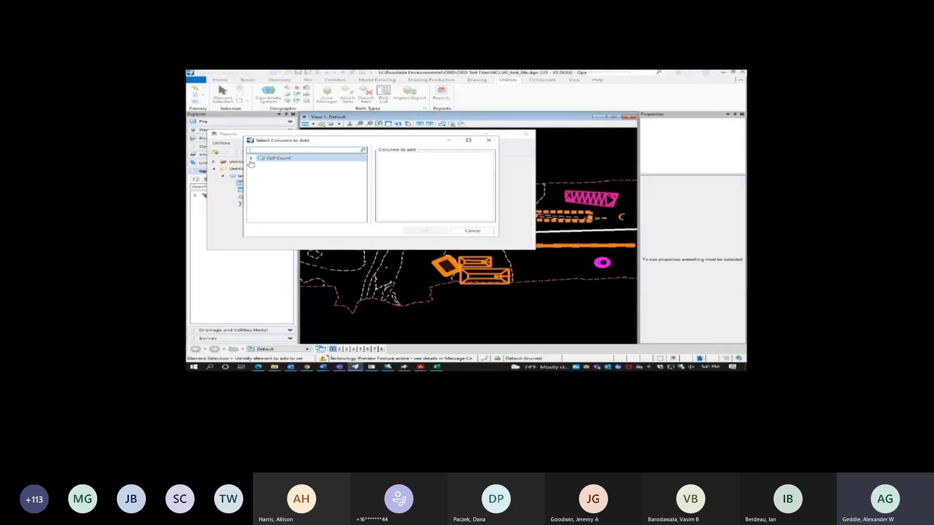
pyautogui.click(251, 159)
pyautogui.click(261, 165)
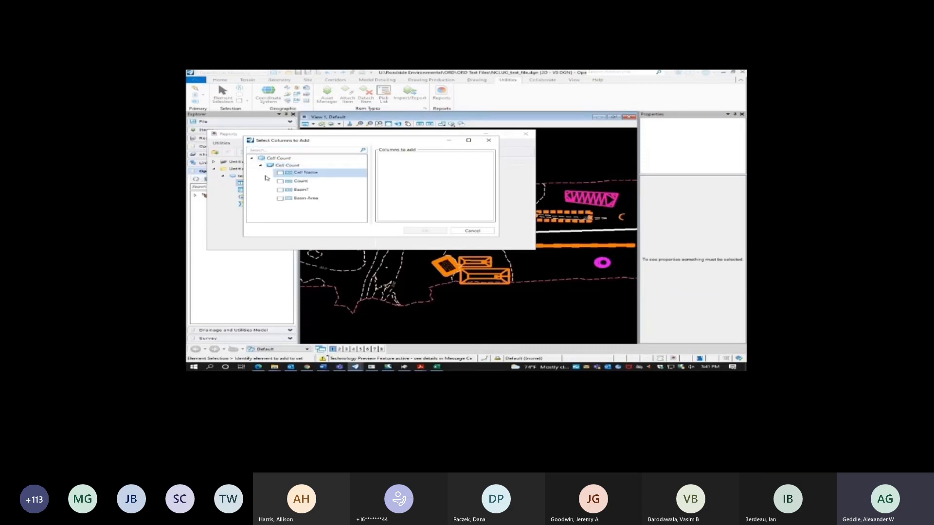
pyautogui.click(280, 172)
pyautogui.click(280, 181)
pyautogui.click(280, 190)
pyautogui.click(280, 198)
pyautogui.click(421, 231)
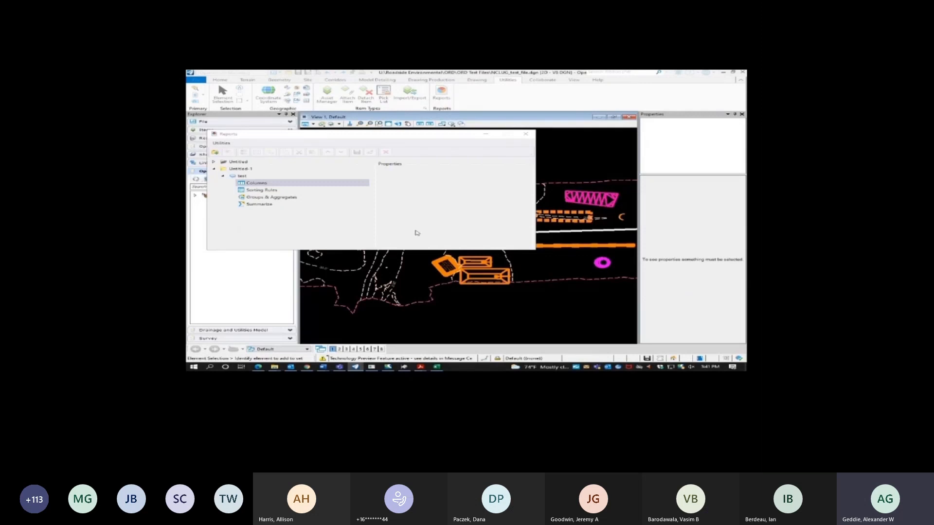
# - Preview the test report, examine the cell names, counts and basin areas, and close the Reports dialog
pyautogui.click(261, 183)
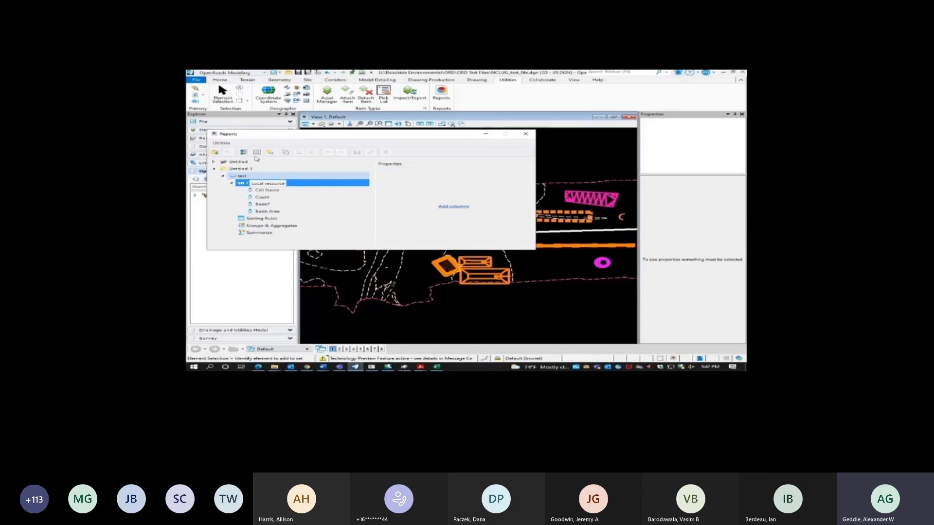
pyautogui.click(250, 177)
pyautogui.click(242, 153)
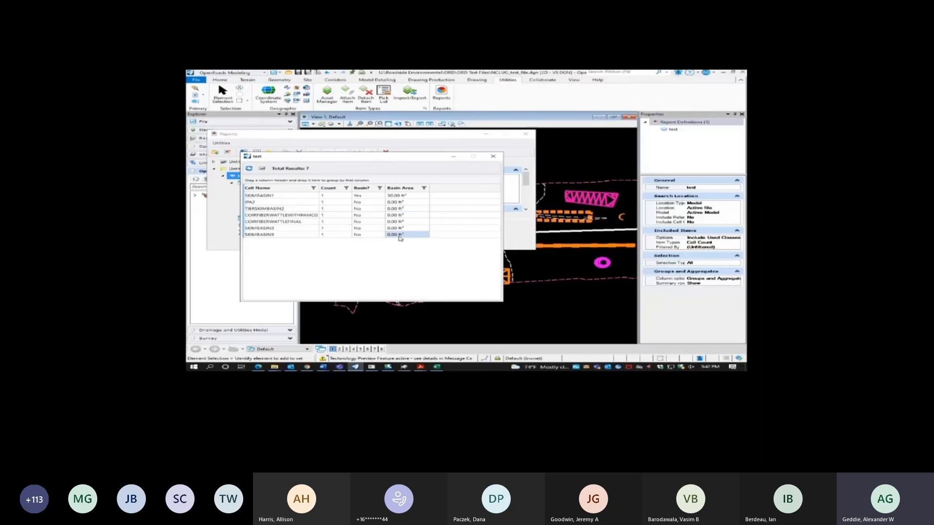
pyautogui.click(493, 157)
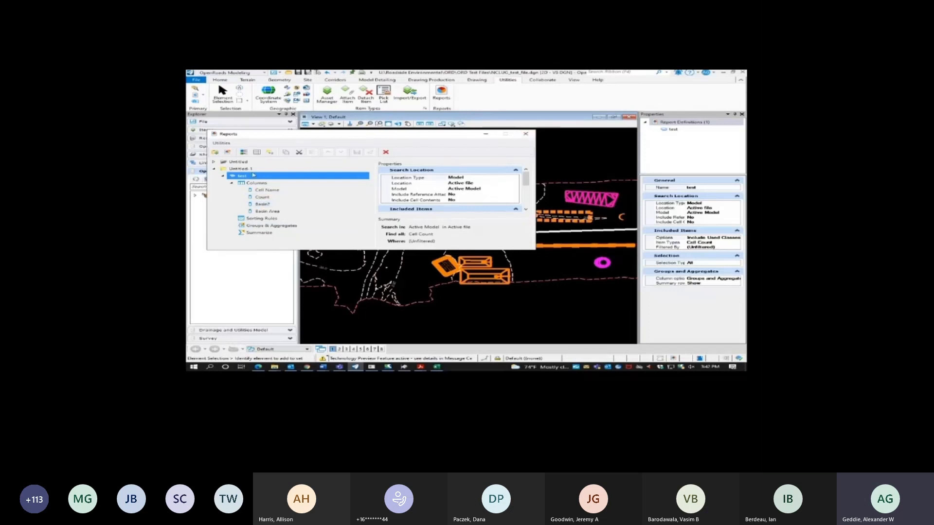
pyautogui.click(244, 152)
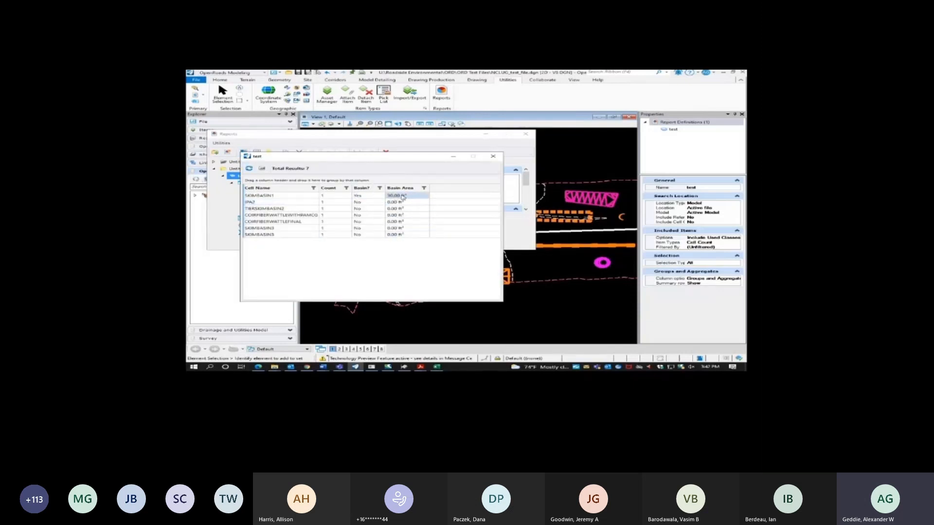
pyautogui.click(493, 156)
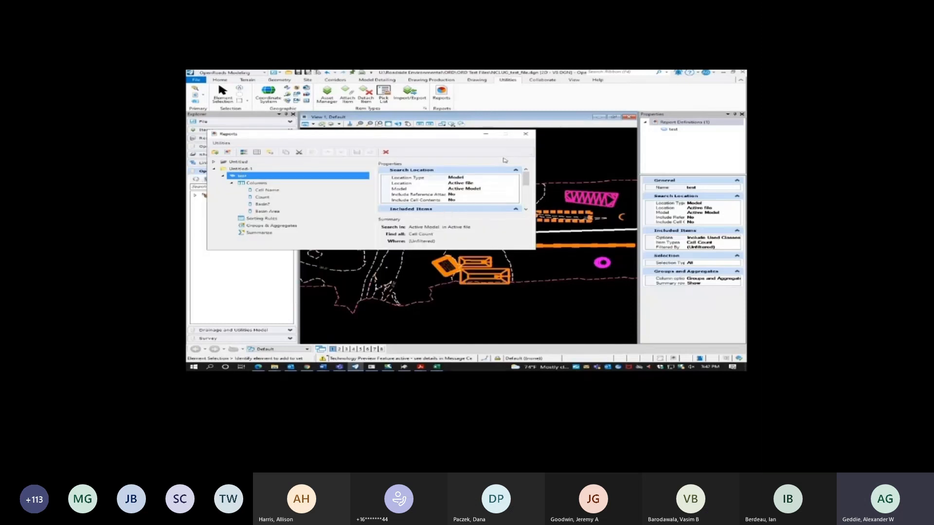
pyautogui.moveTo(465, 132); pyautogui.dragTo(561, 185)
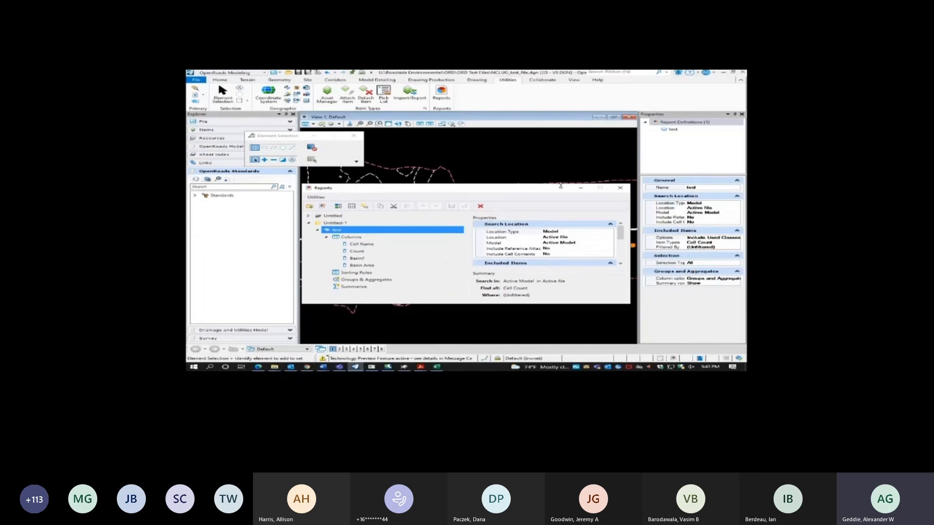
pyautogui.click(620, 188)
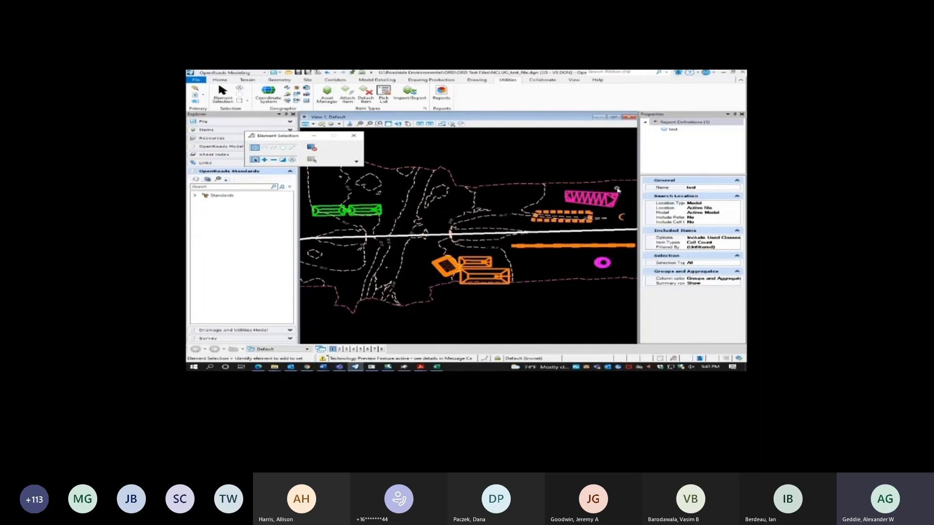
# - Compare the Cell Count properties of the green tiered skimmer basin and the skimmer basin inside the magenta boundary
pyautogui.click(362, 210)
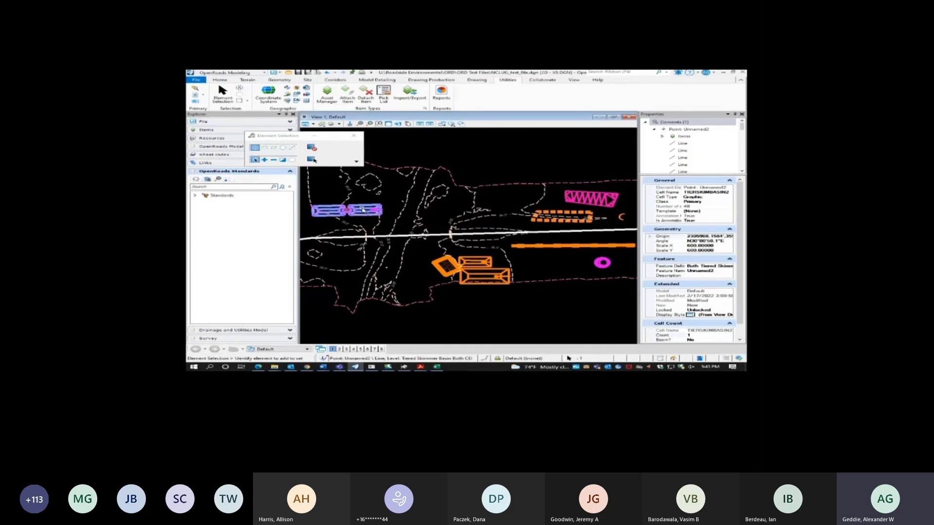
pyautogui.moveTo(361, 277); pyautogui.dragTo(521, 290, button='middle')
pyautogui.moveTo(393, 288); pyautogui.dragTo(481, 260, button='middle')
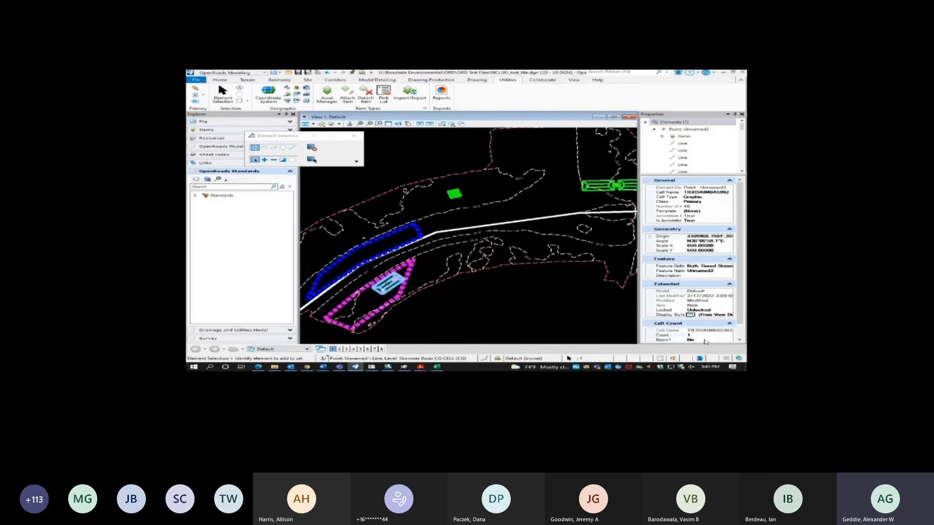
pyautogui.scroll(-1, 705, 341)
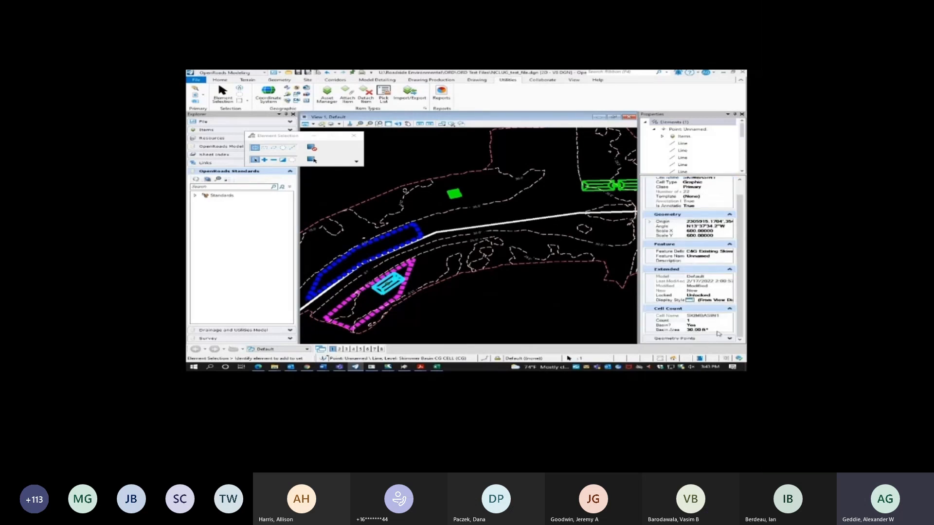
pyautogui.moveTo(589, 281); pyautogui.dragTo(421, 302, button='middle')
pyautogui.moveTo(564, 302); pyautogui.dragTo(490, 310, button='middle')
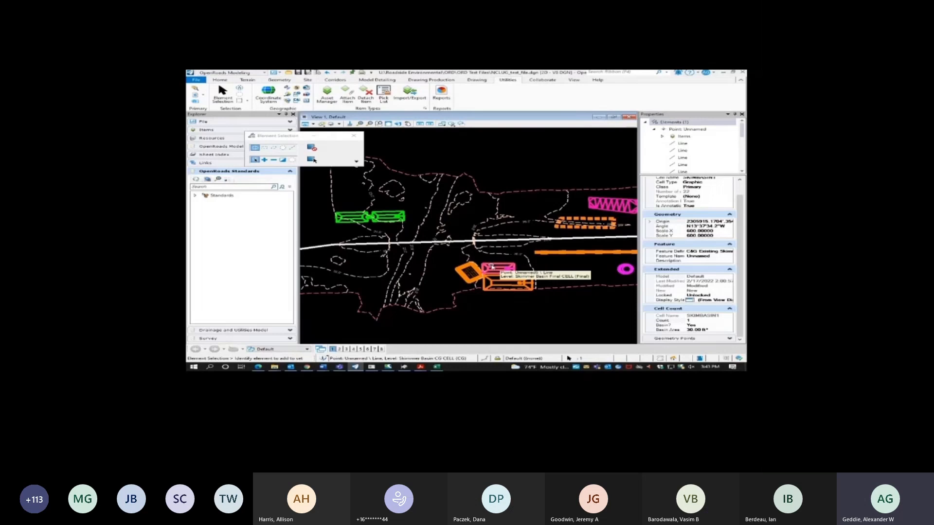
pyautogui.scroll(-2, 428, 276)
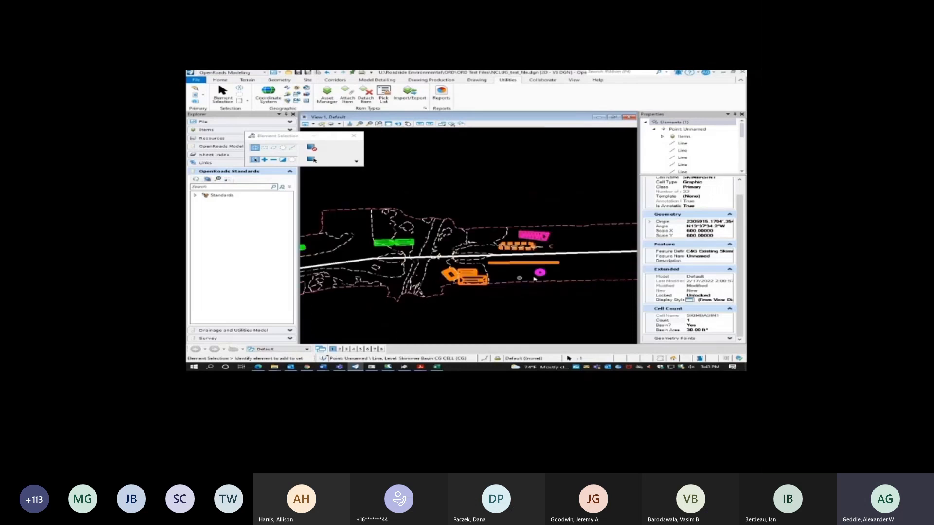
pyautogui.moveTo(566, 295); pyautogui.dragTo(530, 304, button='middle')
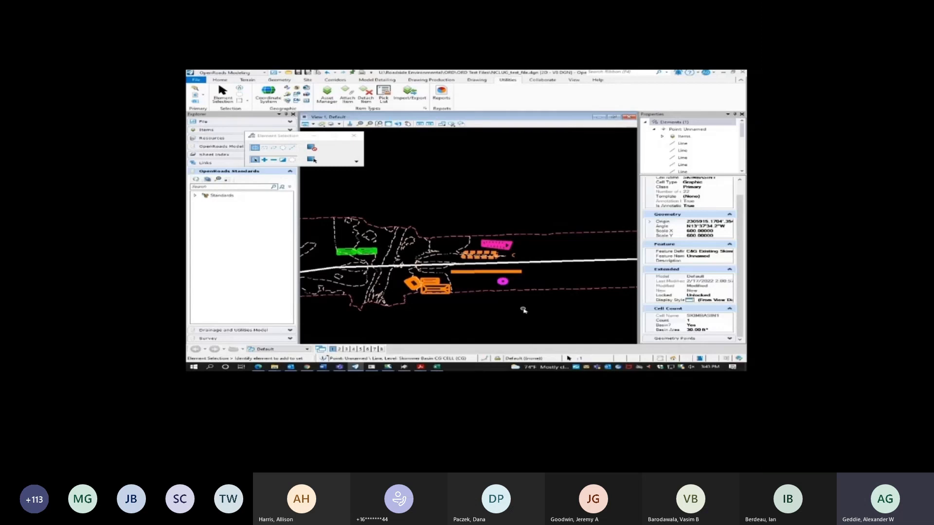
# - Start placing a civil plan named boundary and choose EC Test 3 as its drawing seed
pyautogui.click(425, 80)
pyautogui.click(593, 95)
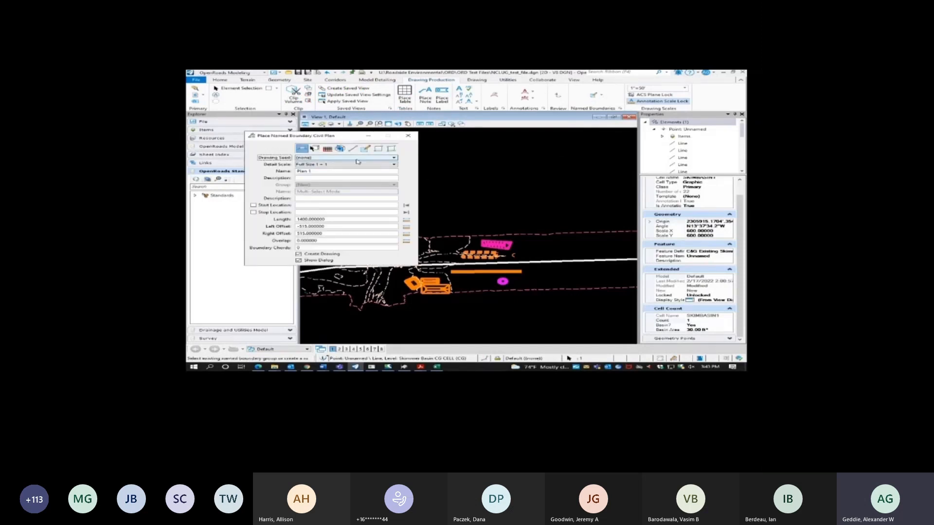
pyautogui.click(357, 158)
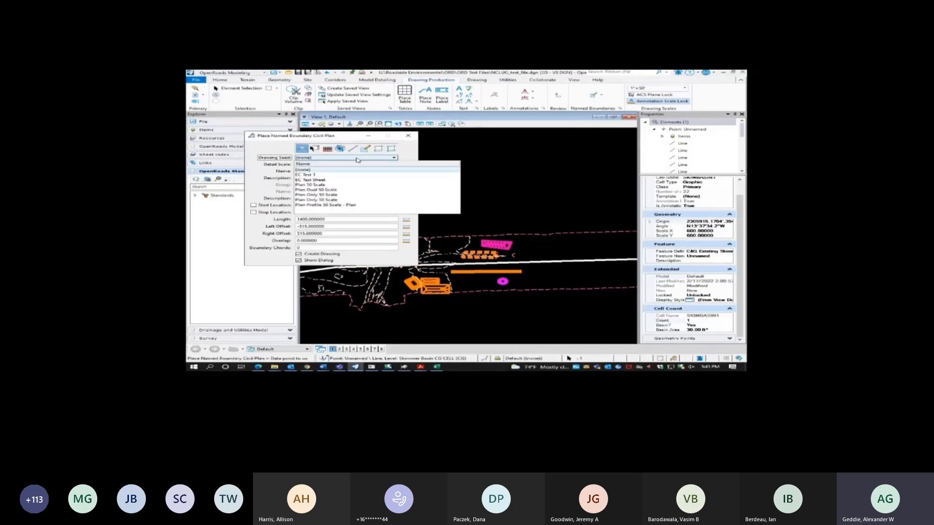
pyautogui.click(334, 175)
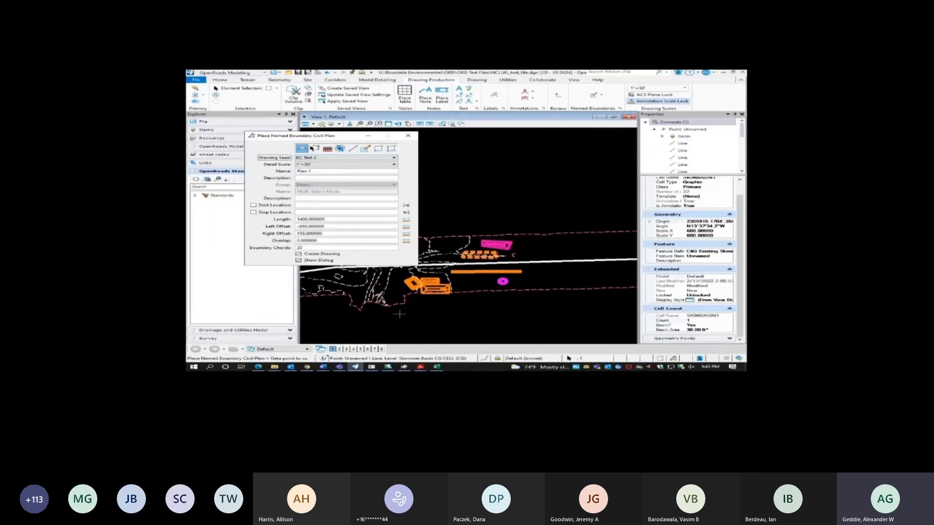
# - Try to identify the centerline alignment at its curved end for the plan named boundary, including one restart of the command
pyautogui.moveTo(381, 316); pyautogui.dragTo(542, 275, button='middle')
pyautogui.moveTo(337, 284); pyautogui.dragTo(354, 287, button='middle')
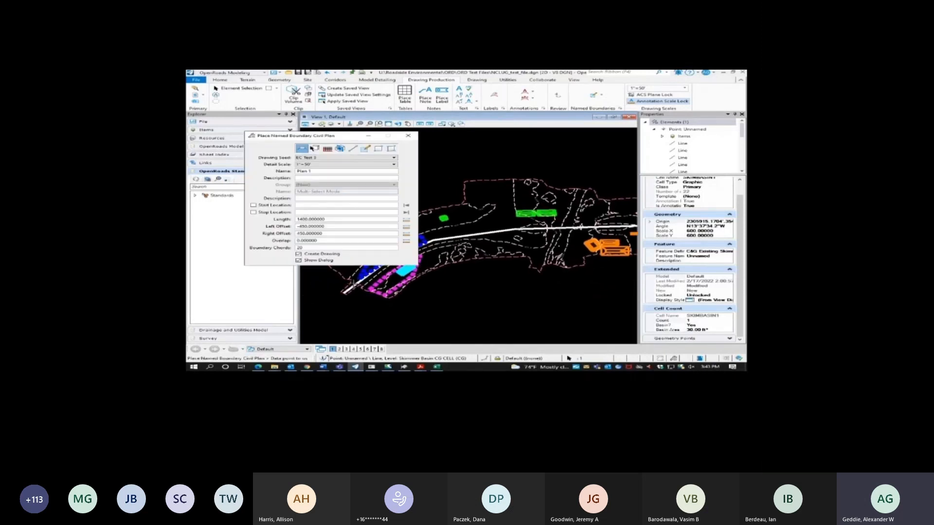
pyautogui.click(353, 285)
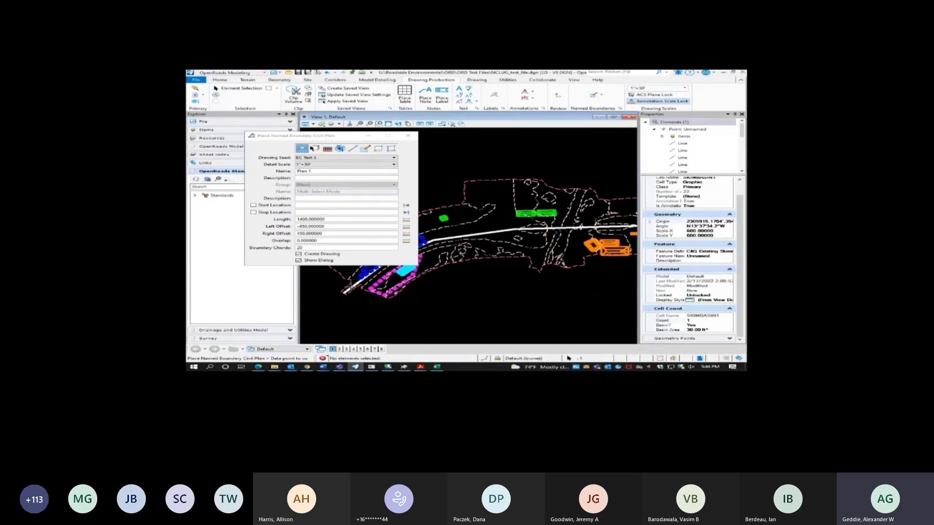
pyautogui.click(408, 137)
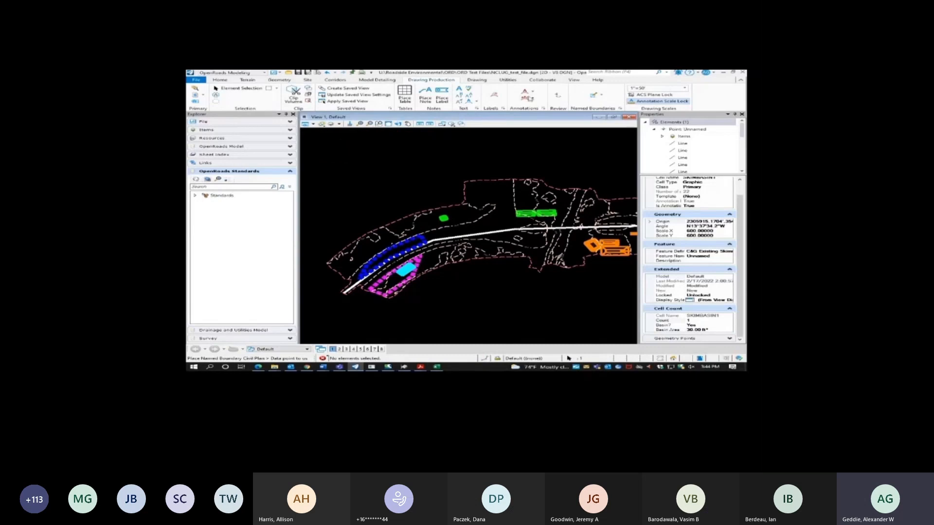
pyautogui.click(593, 95)
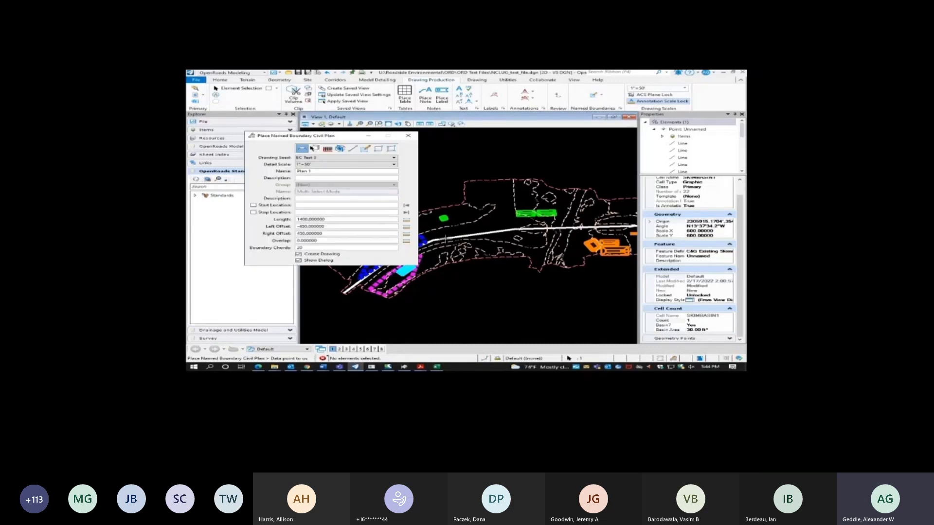
pyautogui.moveTo(460, 277); pyautogui.dragTo(495, 302, button='middle')
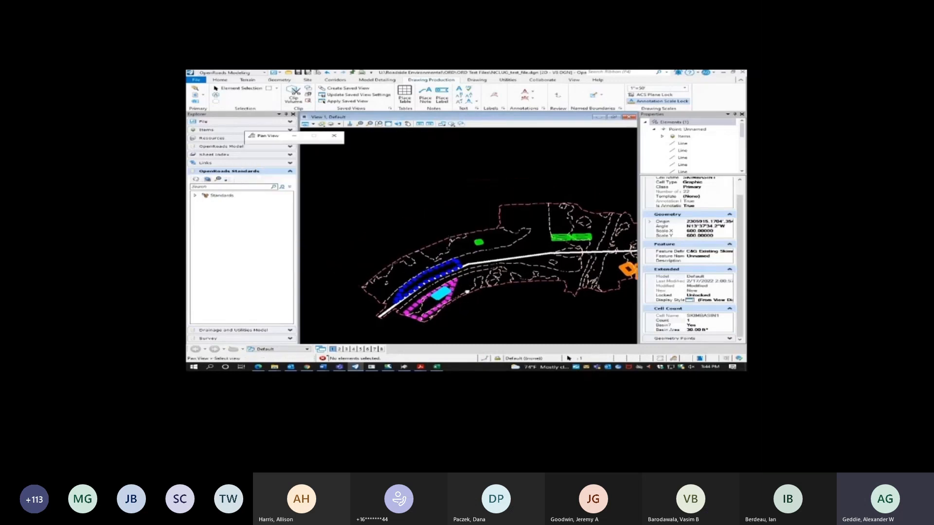
pyautogui.scroll(6, 361, 304)
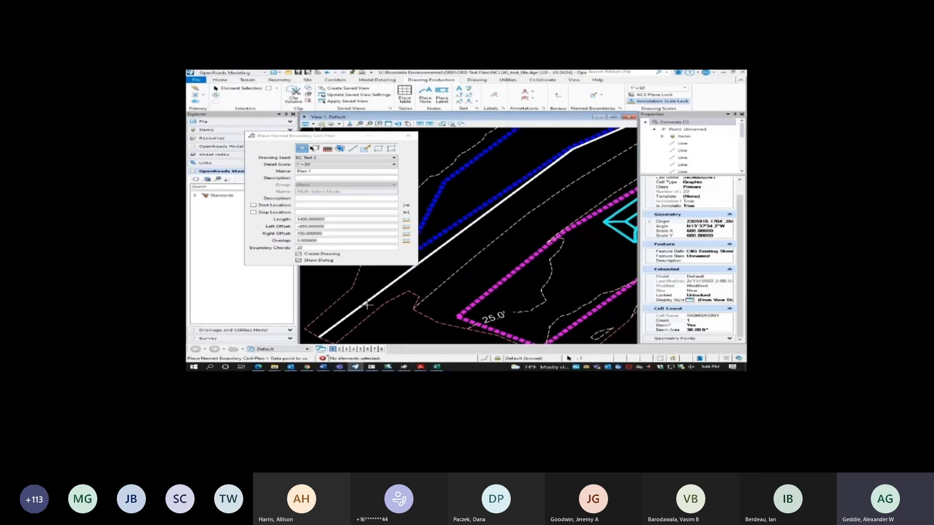
pyautogui.scroll(-6, 380, 305)
pyautogui.moveTo(549, 294); pyautogui.dragTo(496, 302, button='middle')
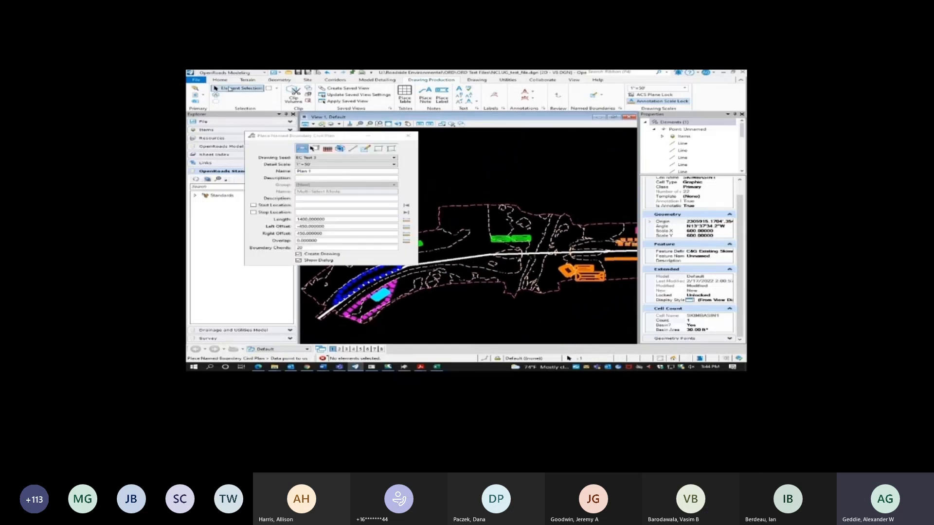
pyautogui.press('Escape')
# - Annotate the EL centerline alignment with the Annotate Element tool and clear the selection
pyautogui.click(495, 249)
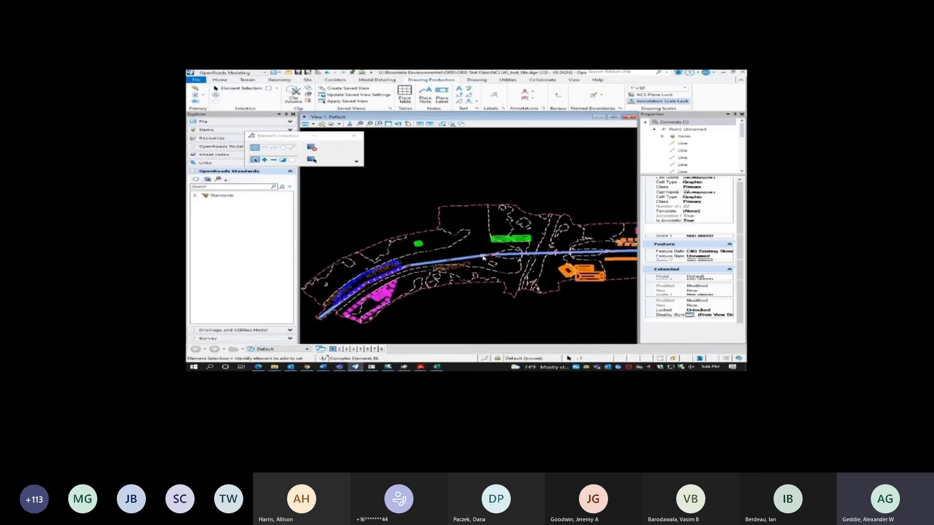
pyautogui.click(526, 93)
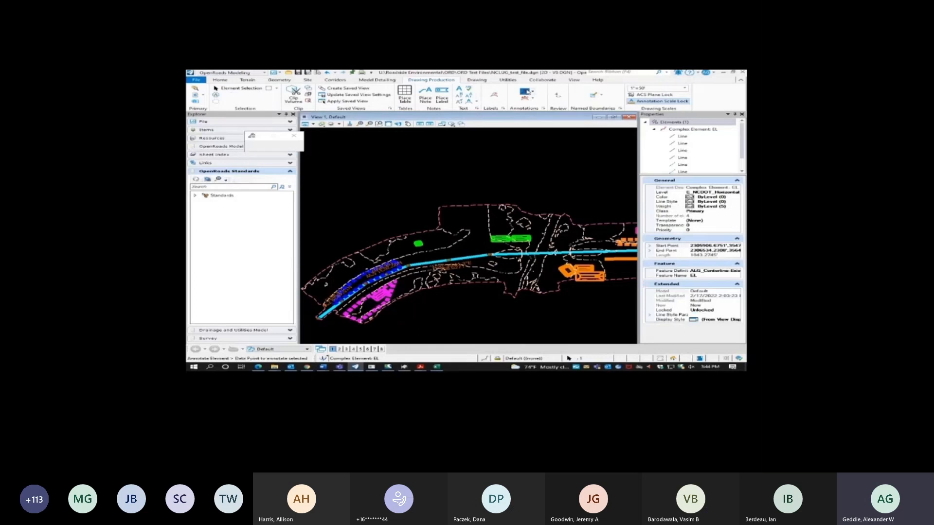
pyautogui.click(447, 259)
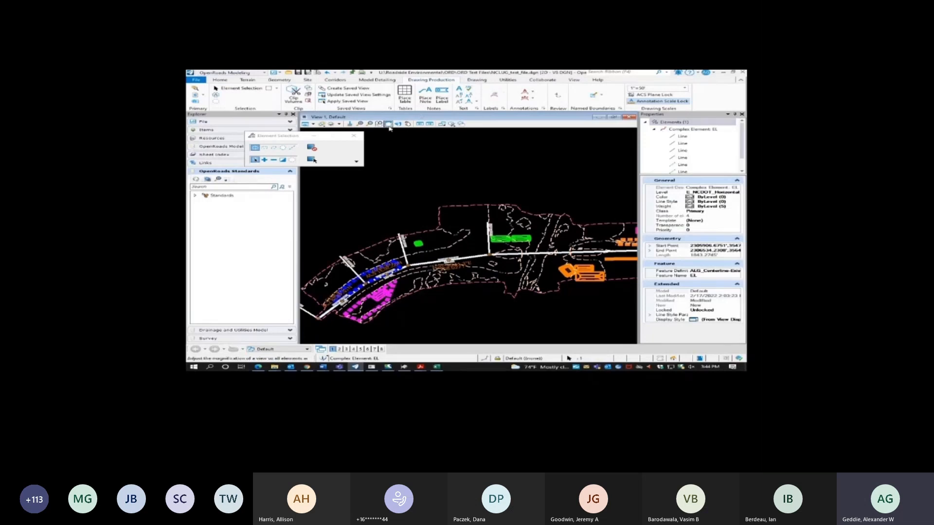
pyautogui.click(359, 235)
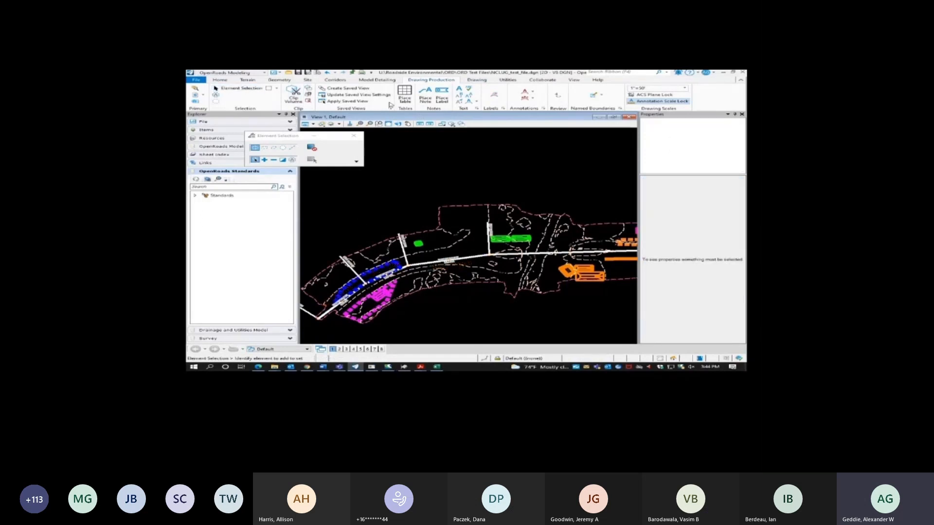
# - Start the plan named boundary on the EL alignment at station 0+00.00 with the boundary chords set to 0
pyautogui.click(594, 95)
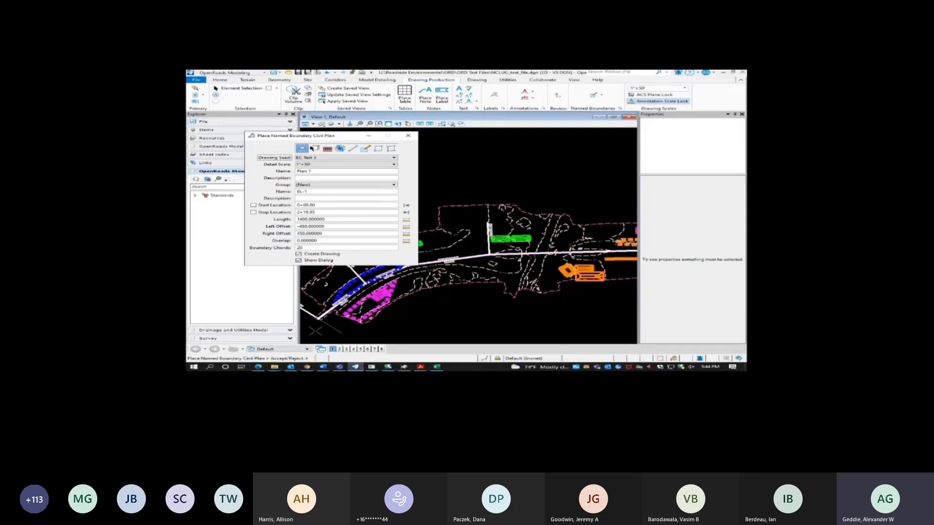
pyautogui.scroll(-4, 472, 292)
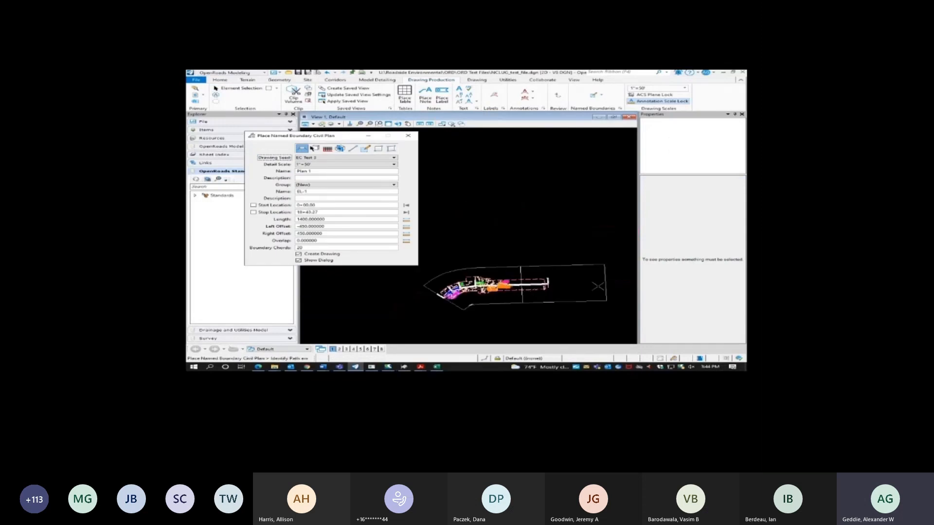
pyautogui.click(305, 248)
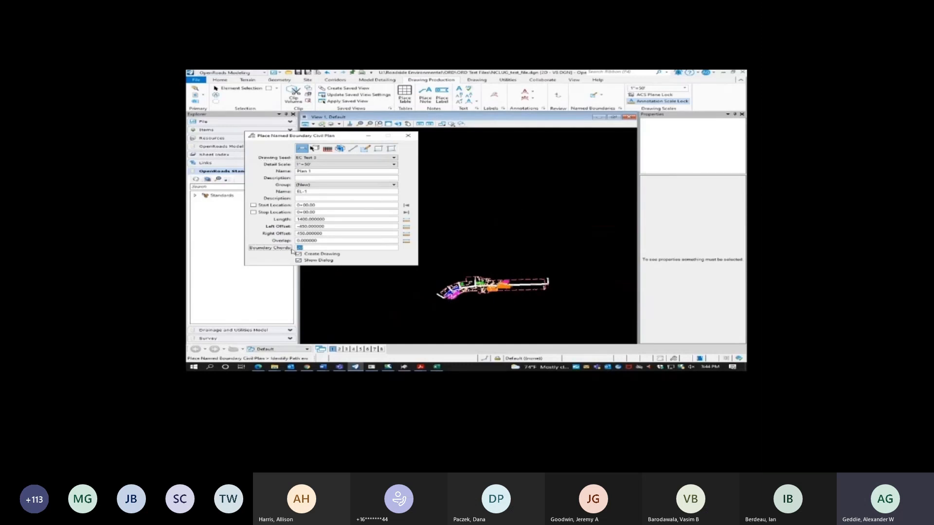
pyautogui.write('0')
pyautogui.press('Tab')
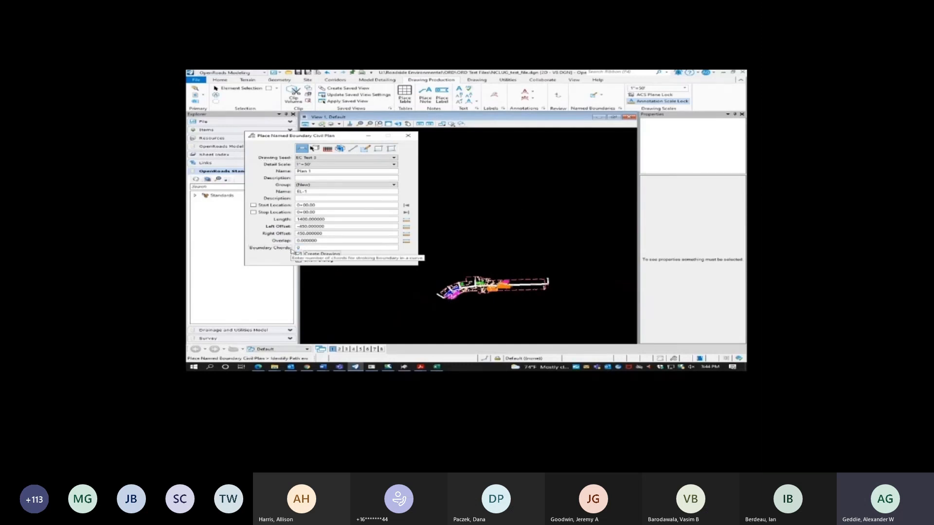
# - Place the plan named boundaries up to station 18+43.27 and create their plan drawings and sheets from the EC Test 3 seed
pyautogui.click(591, 292)
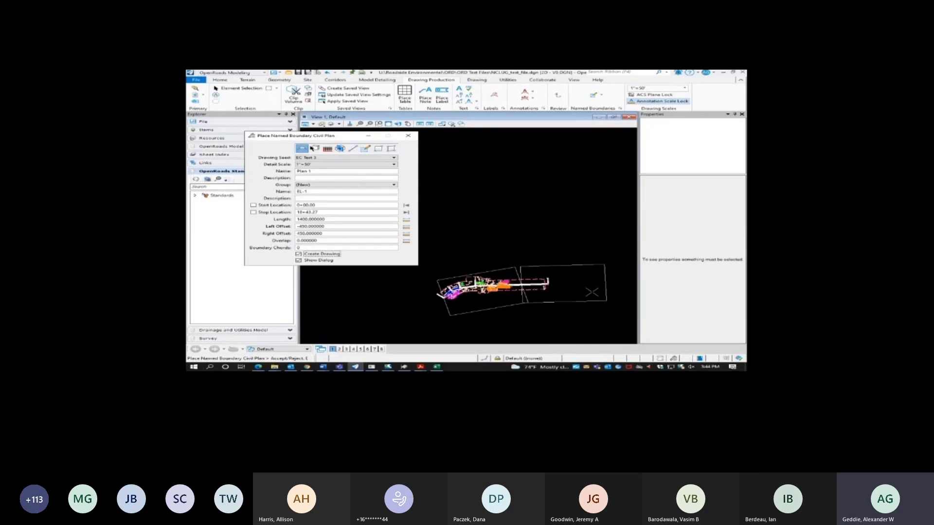
pyautogui.click(591, 291)
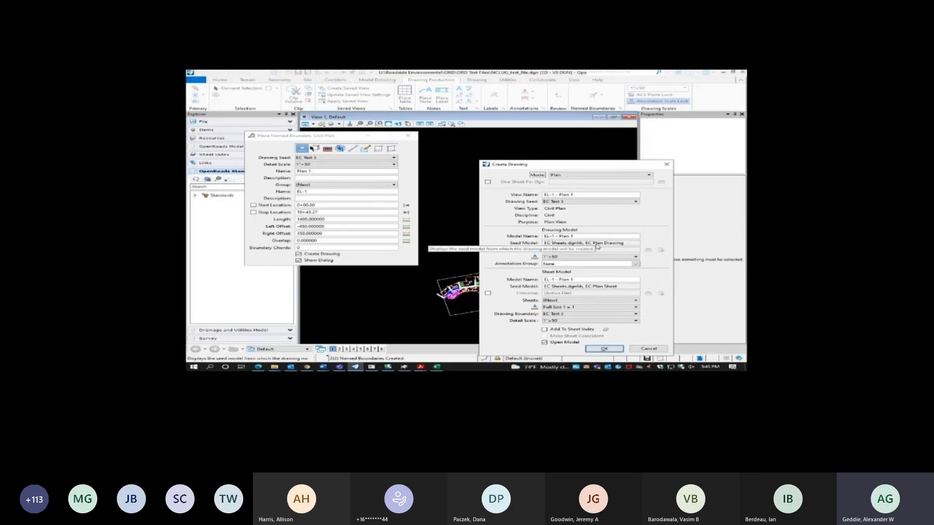
pyautogui.click(604, 349)
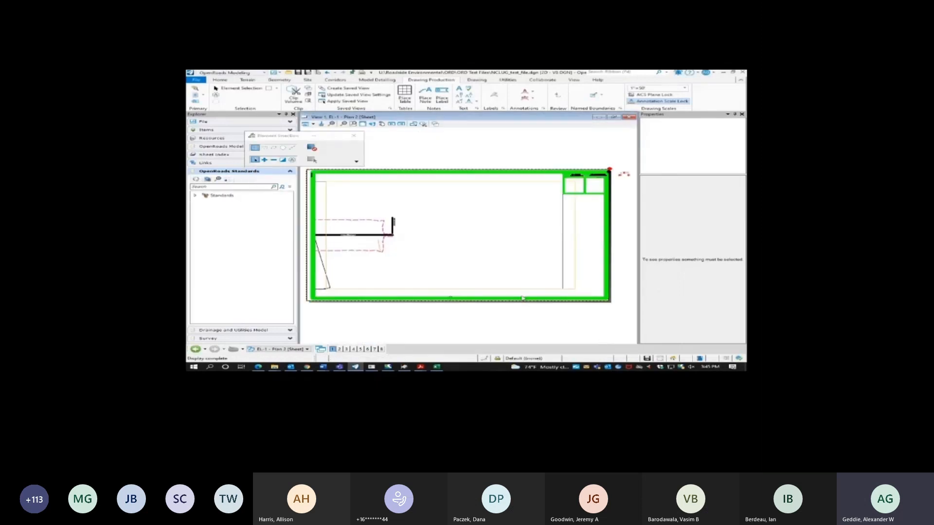
# - Open the EL-1 - Plan 1 [Sheet] view and bring the whole sheet into view
pyautogui.click(298, 350)
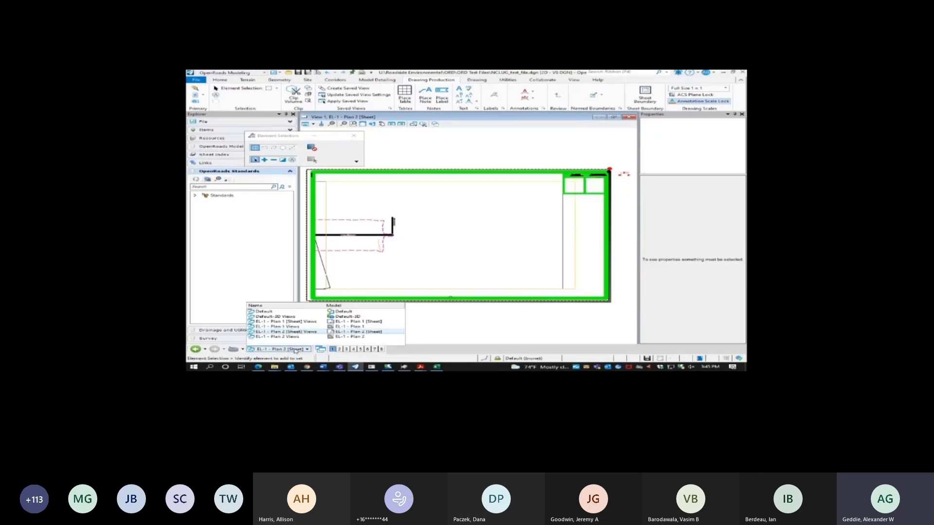
pyautogui.click(287, 321)
pyautogui.moveTo(351, 250); pyautogui.dragTo(414, 302, button='middle')
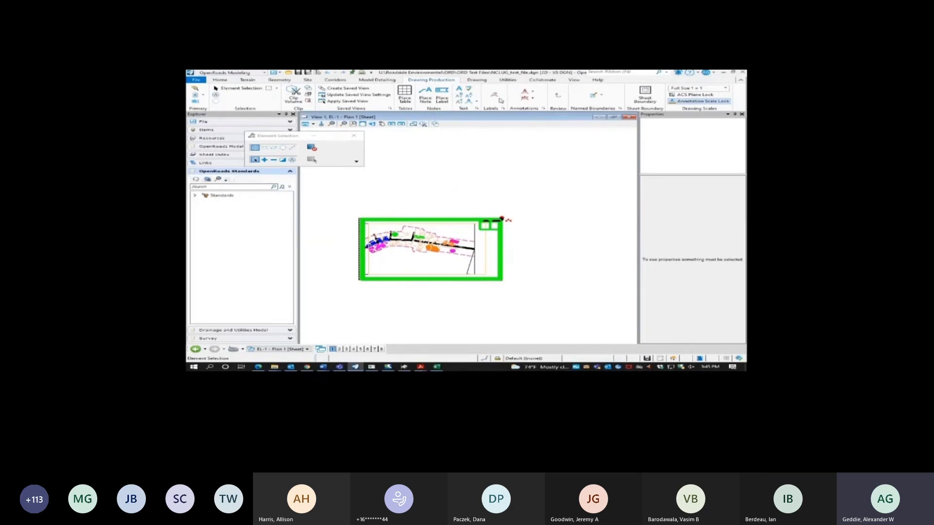
# - Preview the Plan 1 sheet's print with the EC_PEN_Table.tbl pen table attached, and close the Print dialog without printing
pyautogui.click(363, 73)
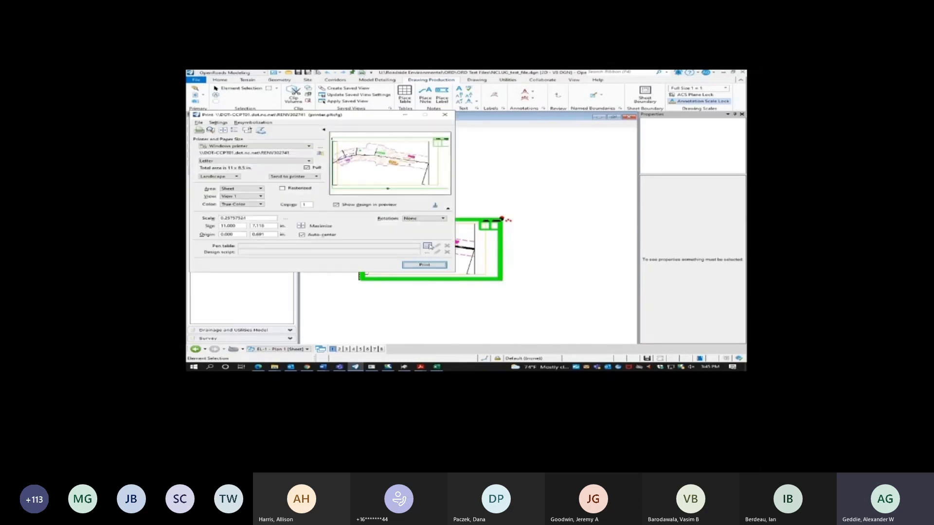
pyautogui.click(428, 246)
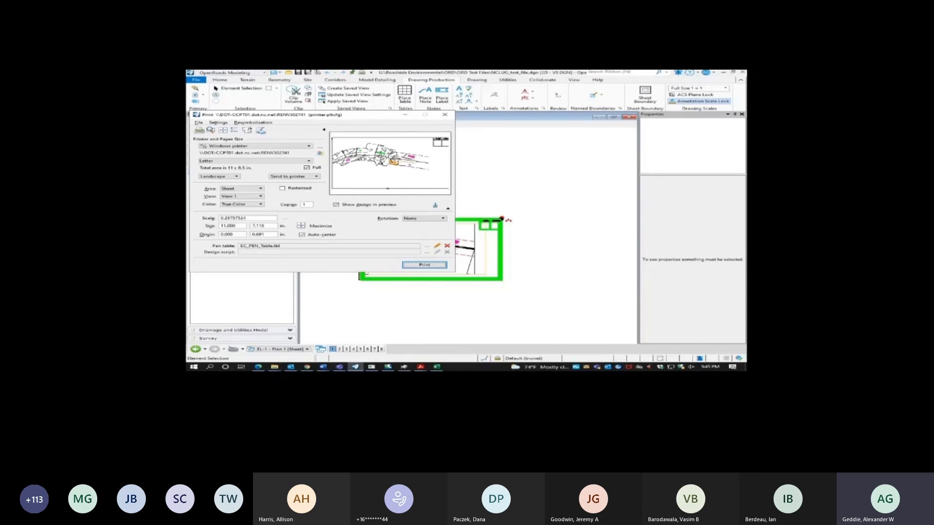
pyautogui.moveTo(354, 115); pyautogui.dragTo(376, 126)
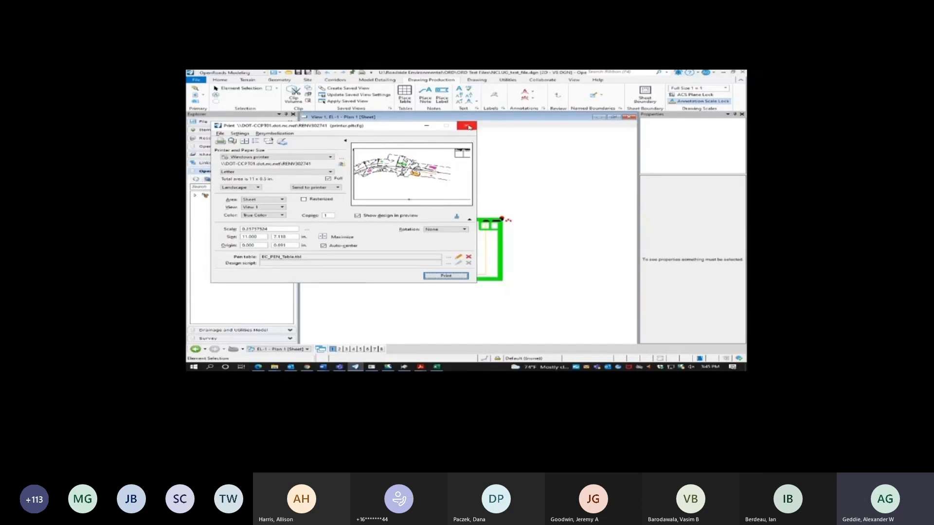
pyautogui.click(469, 127)
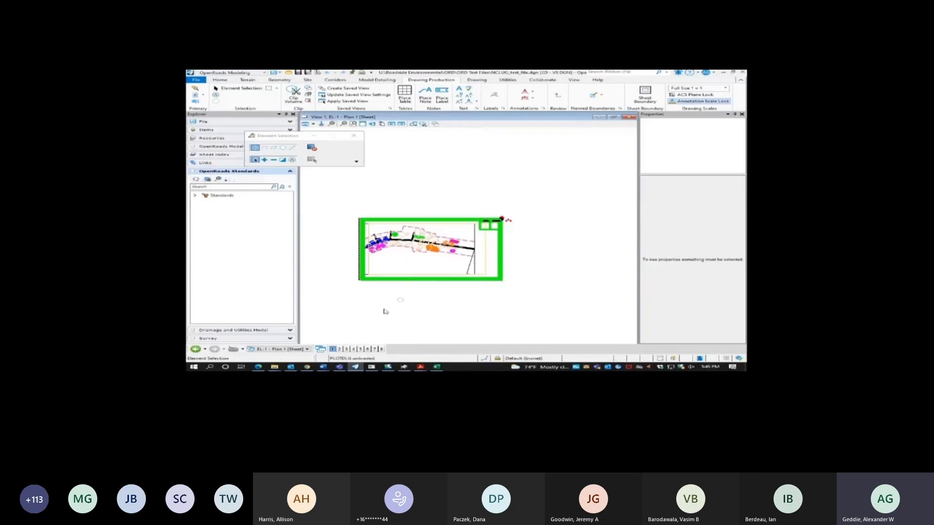
# - Return to the Default model view from the Plan 1 sheet
pyautogui.click(287, 349)
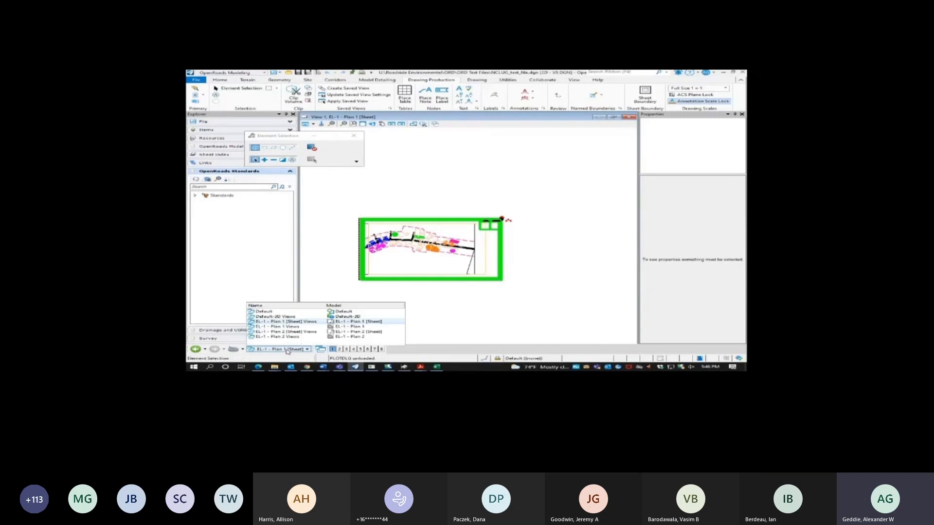
pyautogui.click(277, 312)
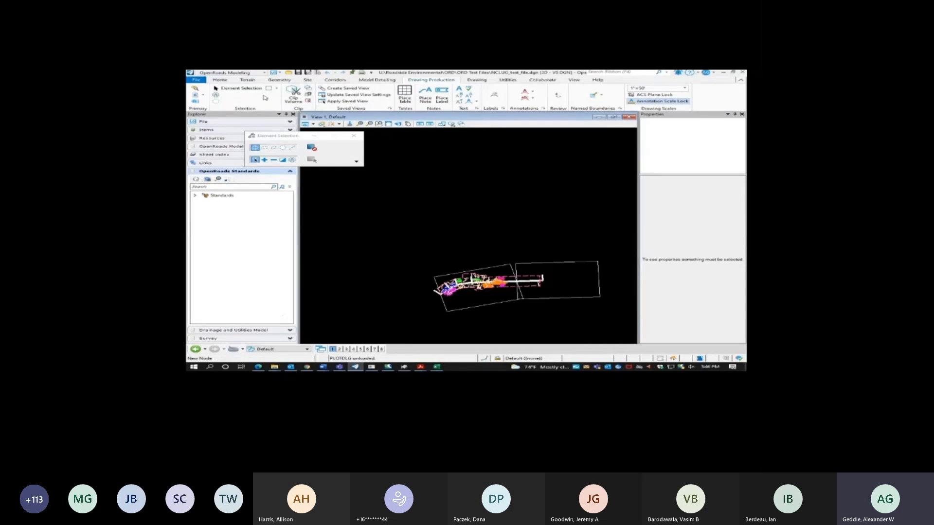
# - Select the outline of the magenta hatched area near the sheet boundary overlap and inspect its terrain model entry in the properties
pyautogui.click(241, 88)
pyautogui.scroll(3, 495, 282)
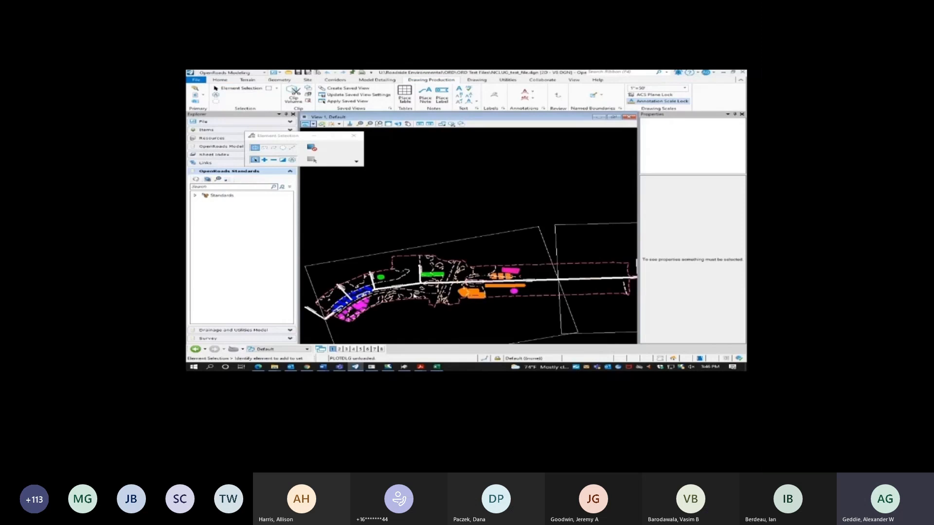
pyautogui.moveTo(416, 297)
pyautogui.mouseDown(button='middle')
pyautogui.moveTo(451, 277)
pyautogui.moveTo(393, 283)
pyautogui.mouseUp(button='middle')
pyautogui.moveTo(526, 275); pyautogui.dragTo(492, 284, button='middle')
pyautogui.scroll(3, 492, 284)
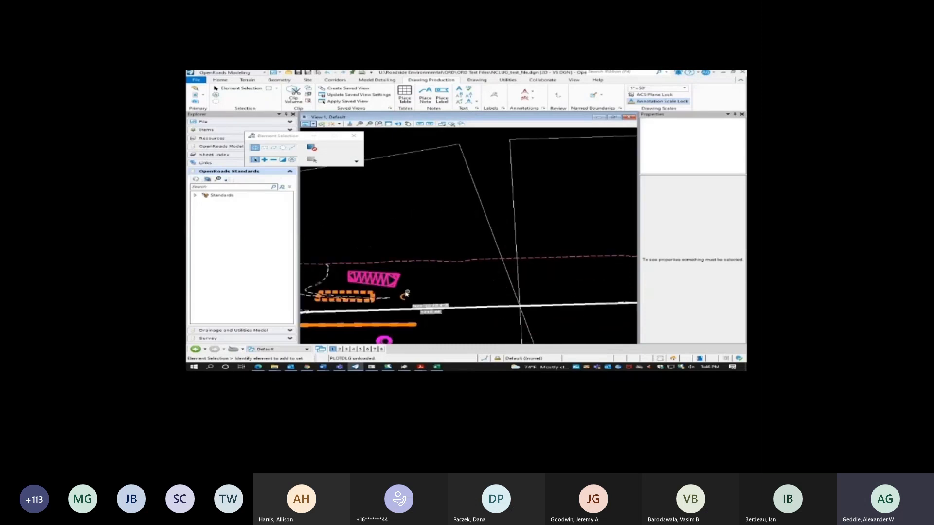
pyautogui.click(385, 288)
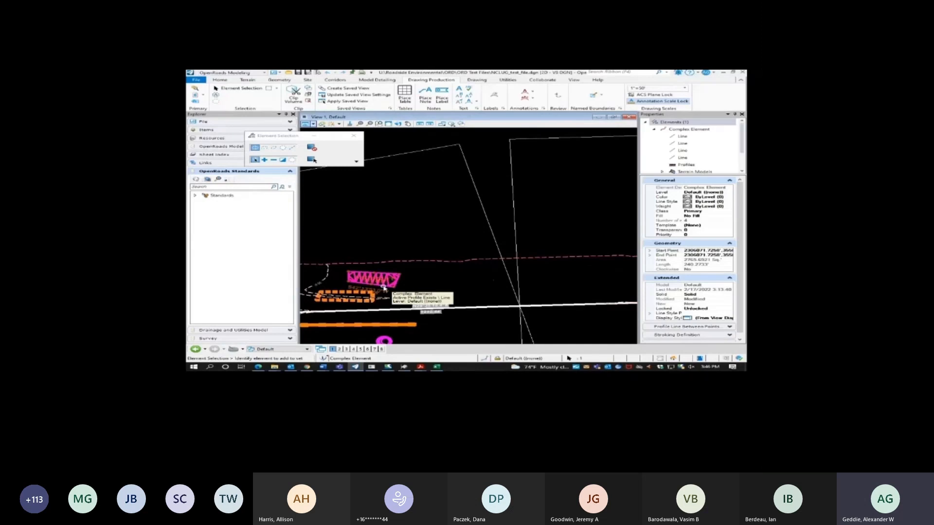
pyautogui.scroll(-2, 663, 150)
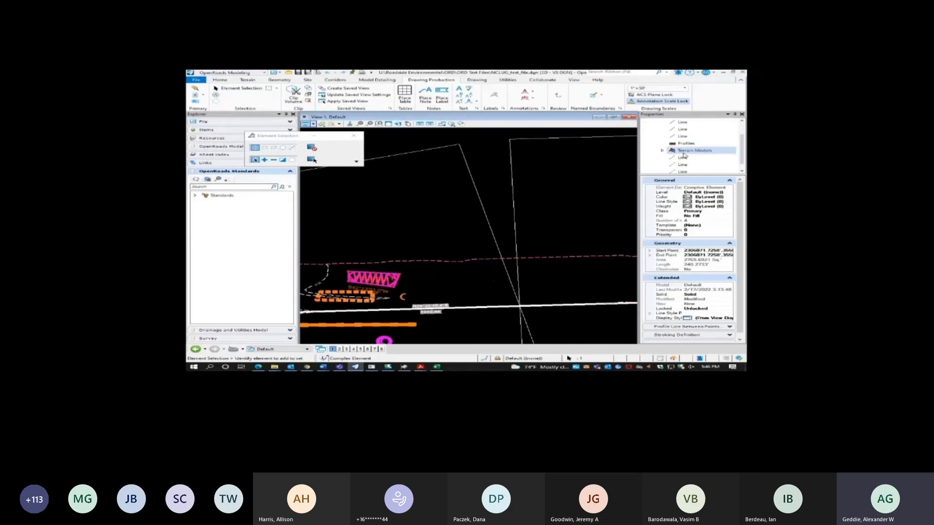
pyautogui.click(662, 142)
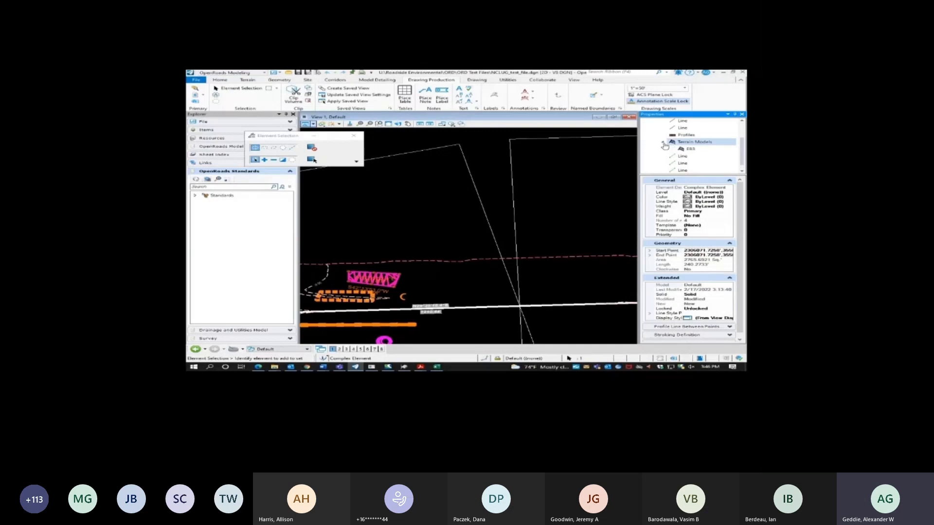
pyautogui.click(690, 149)
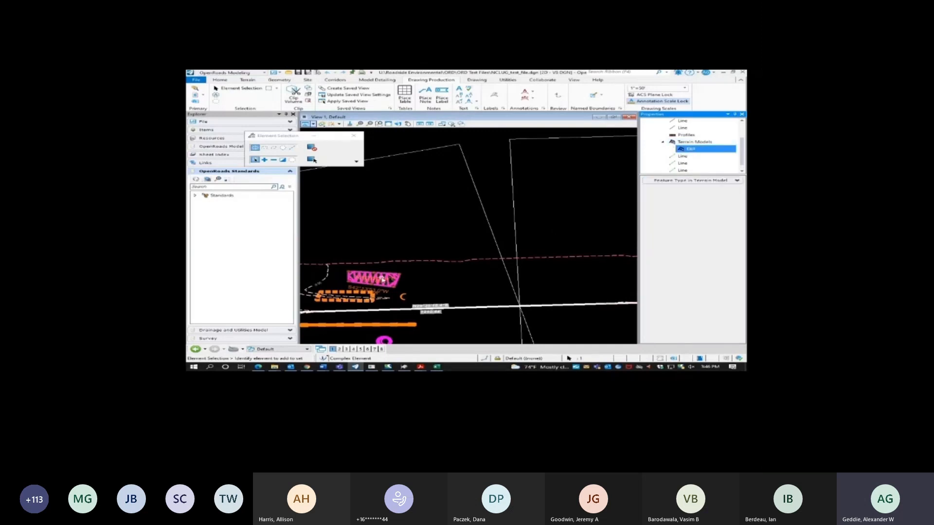
pyautogui.click(383, 253)
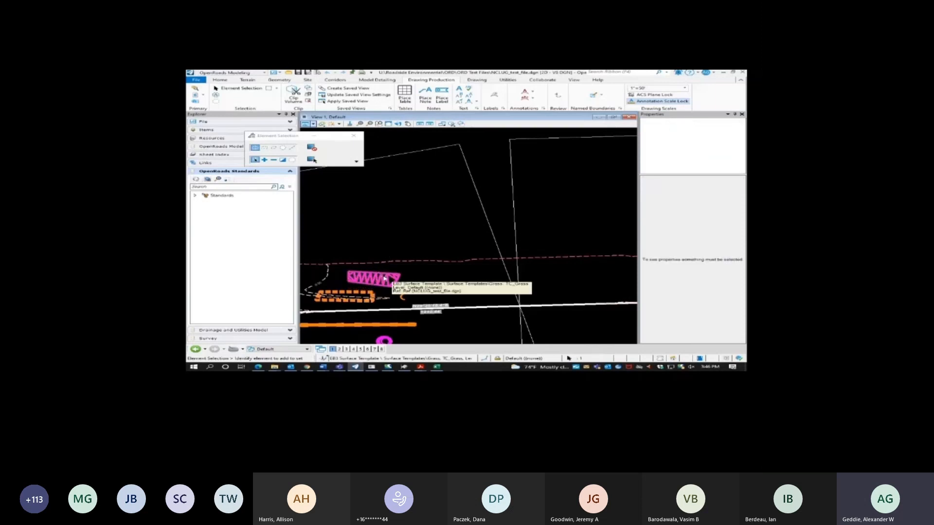
# - Select the magenta area's surface template mesh, examine the civil quantities of its TC_Grass component, and clear the selection
pyautogui.click(384, 278)
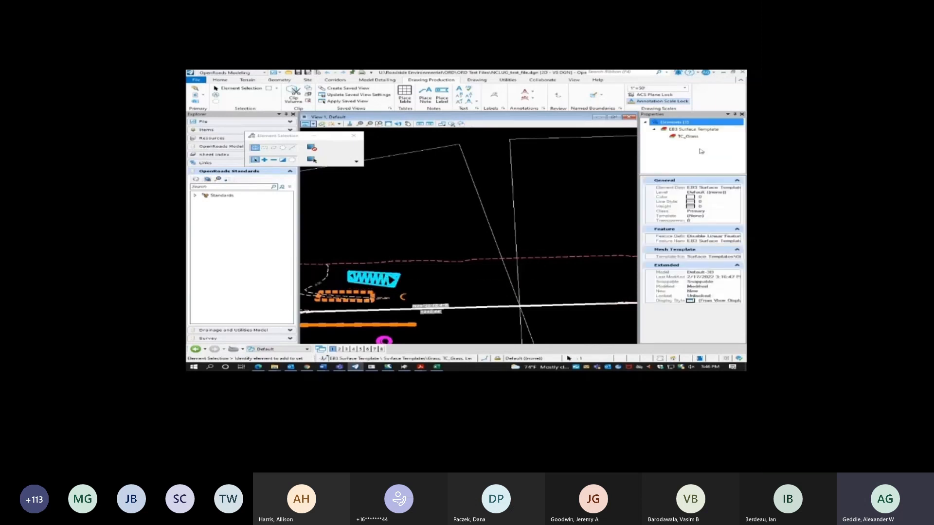
pyautogui.click(697, 137)
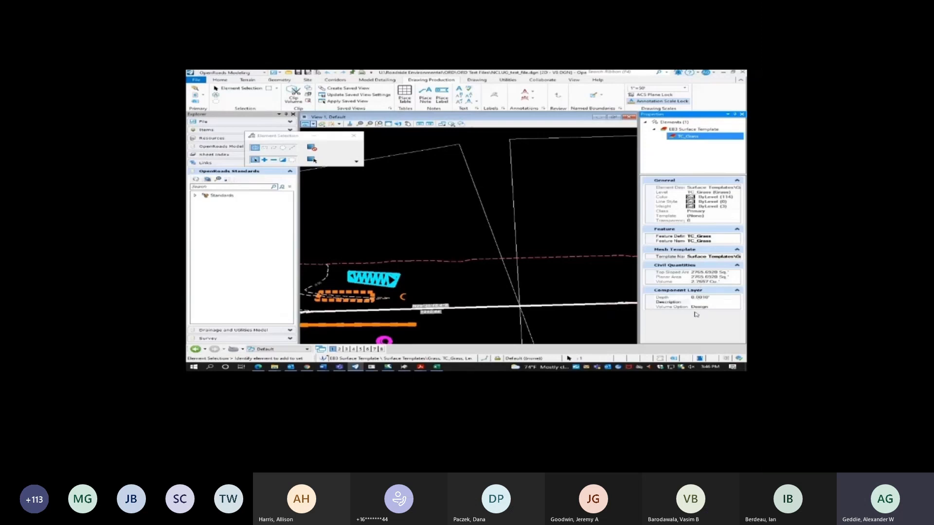
pyautogui.click(460, 290)
pyautogui.scroll(5, 345, 283)
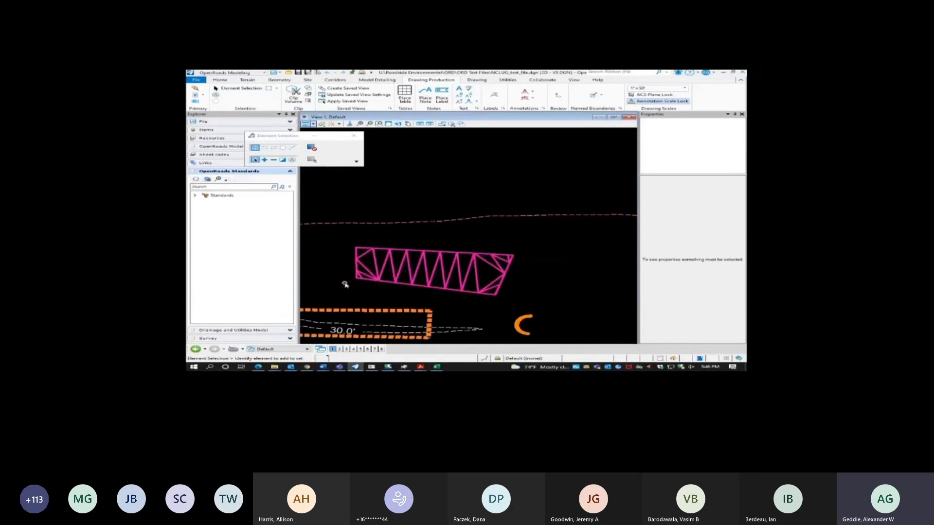